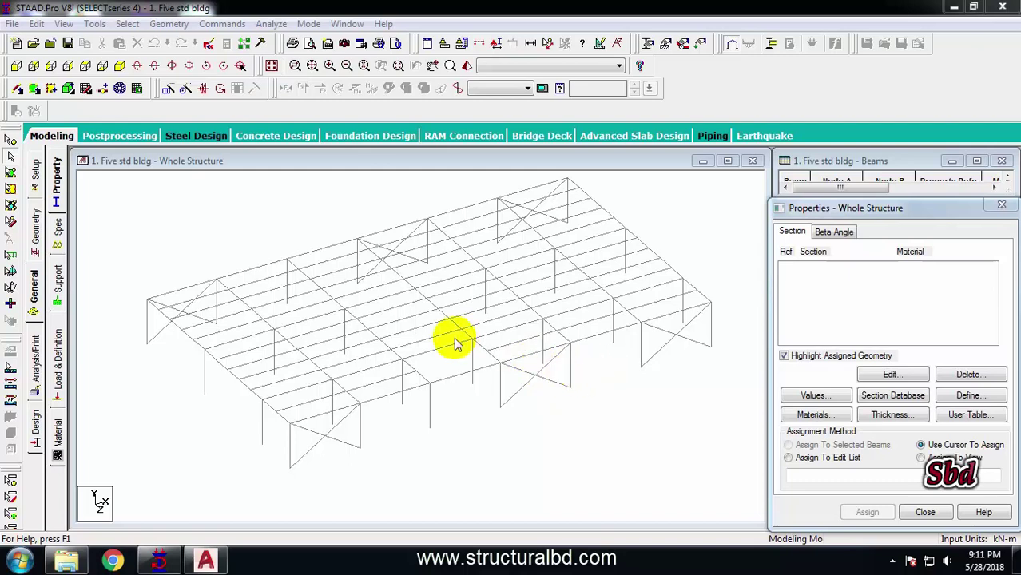
# Open the section database to look over the American steel shapes, and close it without adding a section
pyautogui.click(895, 400)
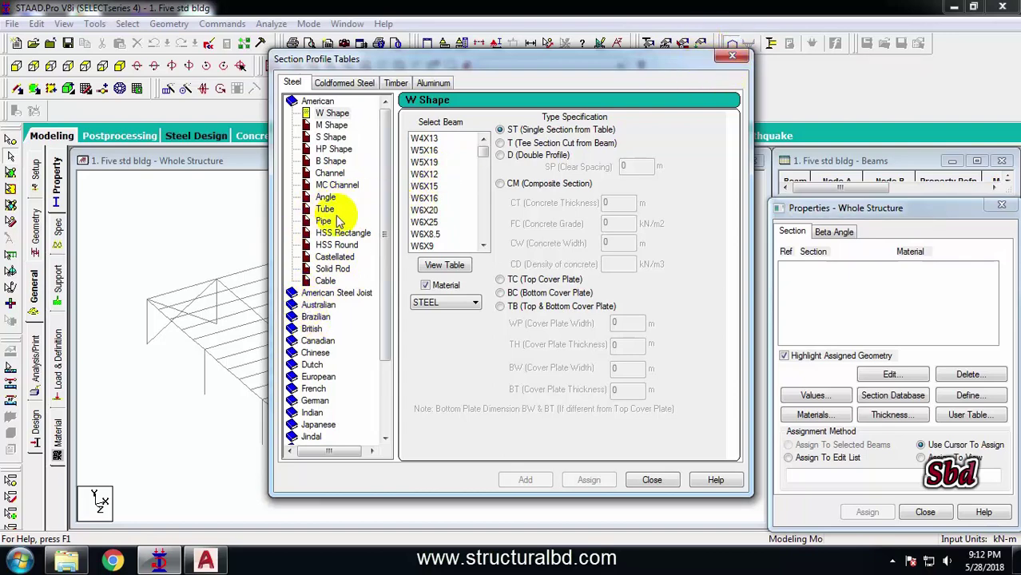
pyautogui.click(731, 57)
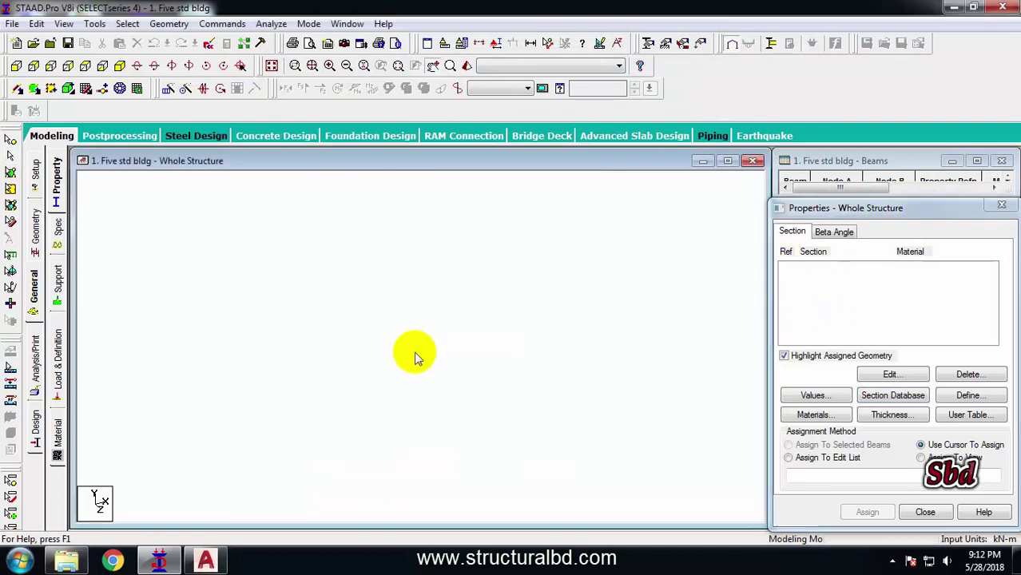
pyautogui.click(417, 351)
pyautogui.moveTo(387, 289); pyautogui.dragTo(371, 305, button='middle')
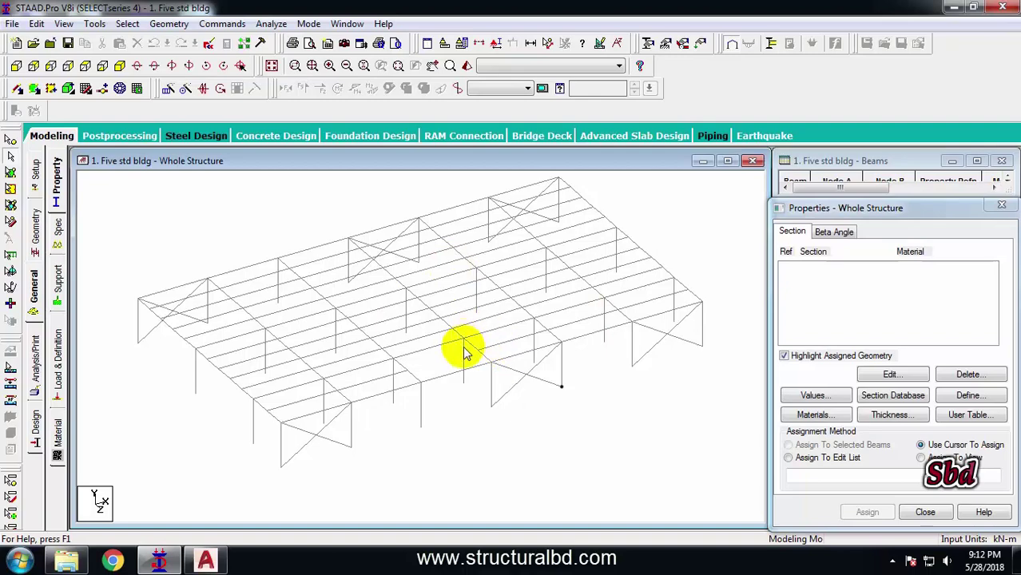
# Switch to AutoCAD and examine the column and beam arrangement in the beam layout plan
pyautogui.click(206, 561)
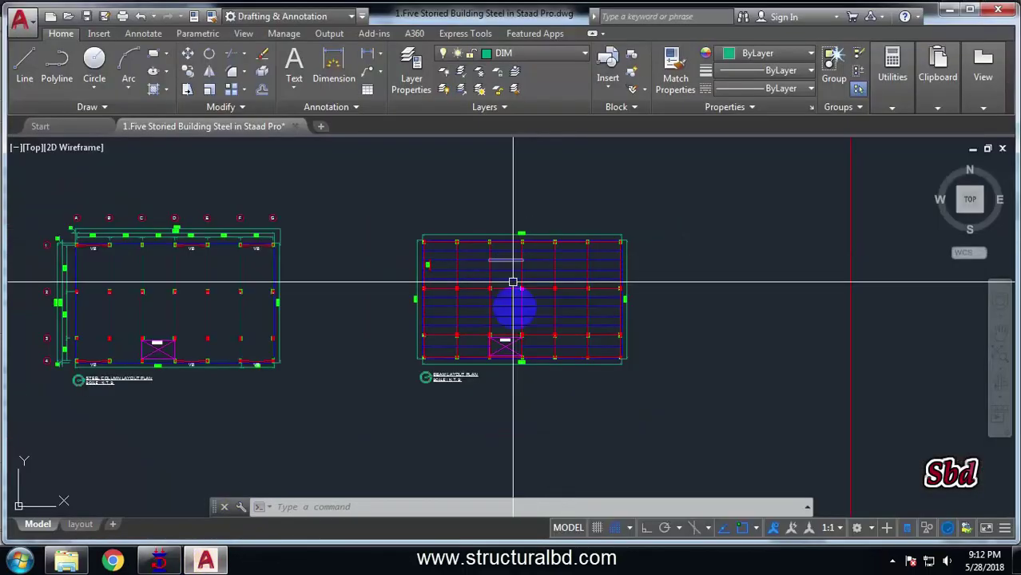
pyautogui.scroll(3, 483, 330)
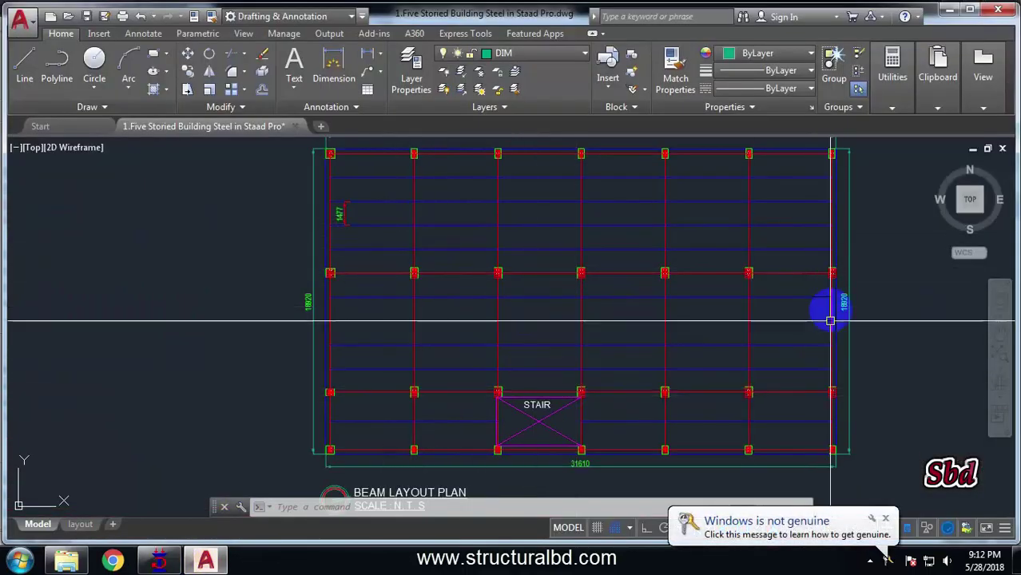
pyautogui.moveTo(490, 229); pyautogui.dragTo(490, 332, button='middle')
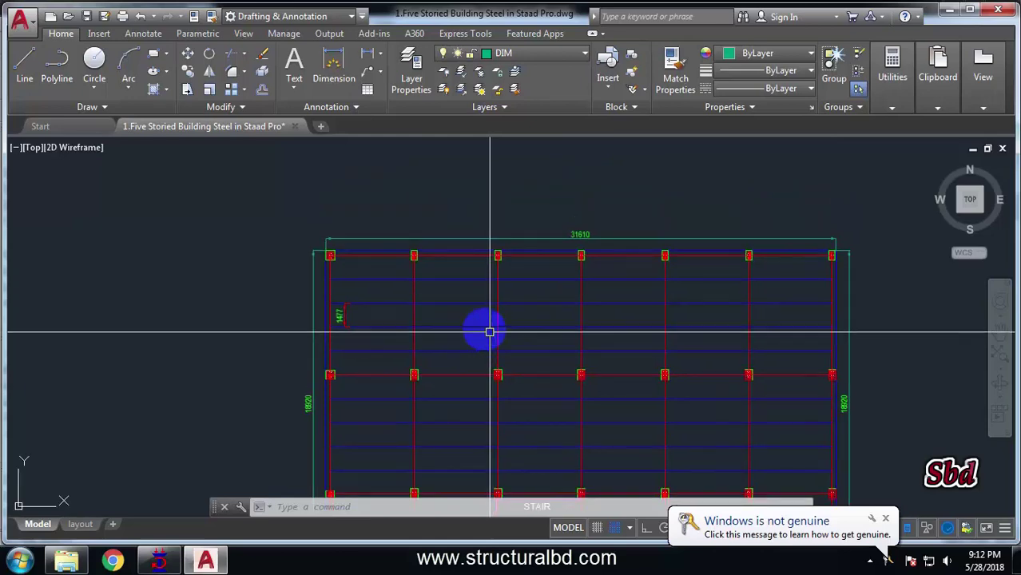
pyautogui.moveTo(364, 314); pyautogui.dragTo(386, 262, button='middle')
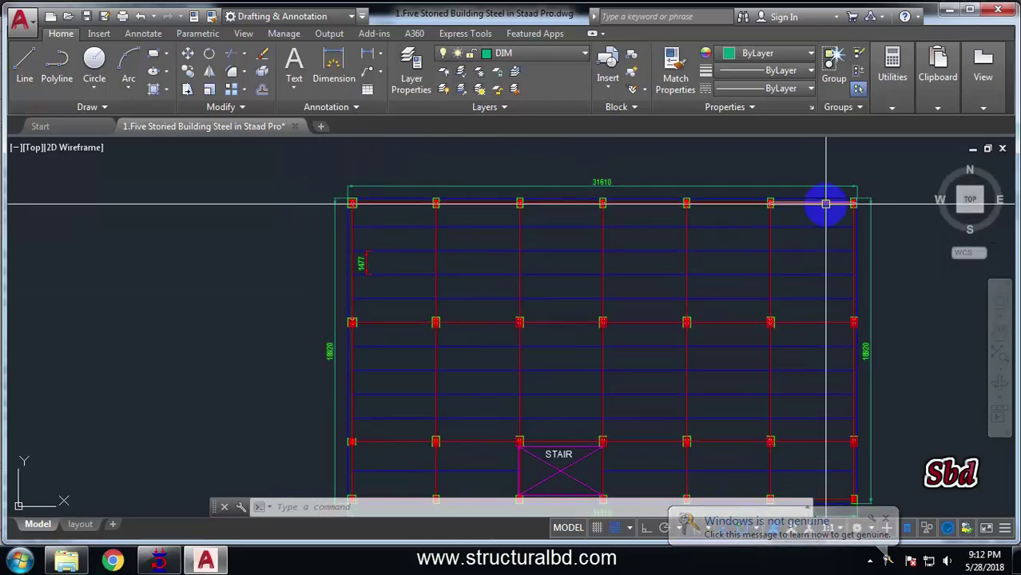
pyautogui.scroll(-2, 511, 212)
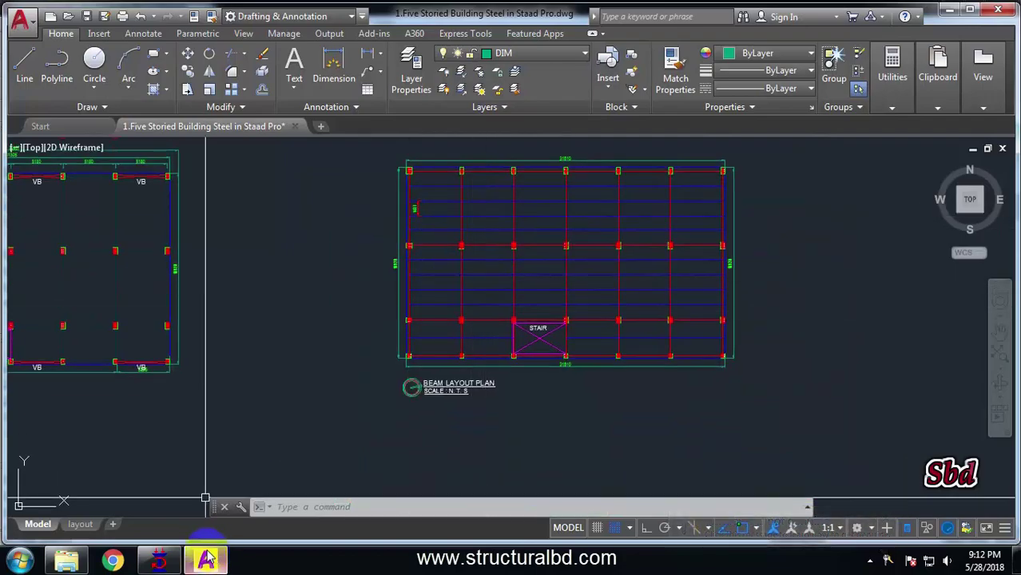
# Return to STAAD.Pro and define a steel Tapered I section with .45 m start and end depths and .01 m web thickness
pyautogui.click(160, 561)
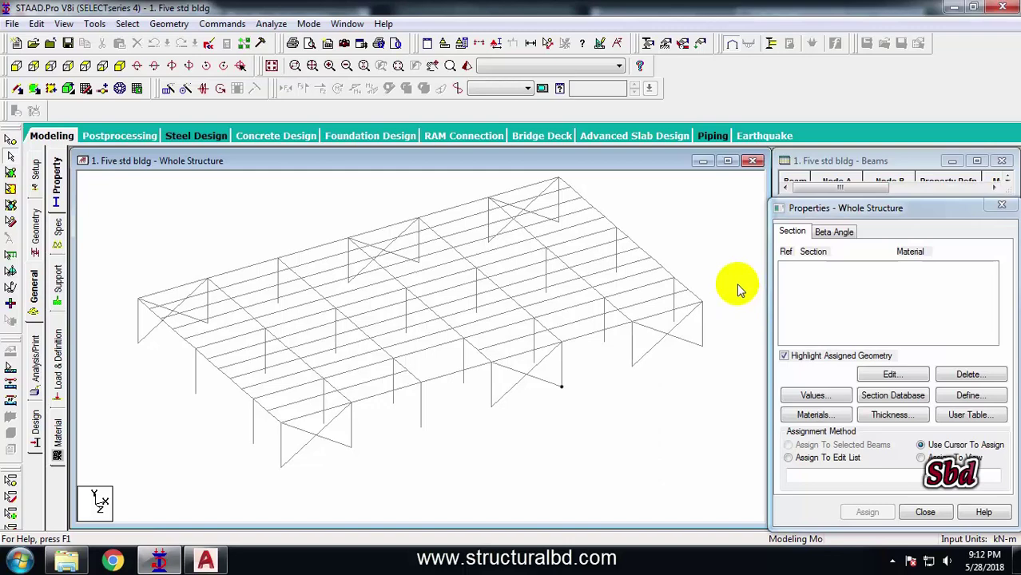
pyautogui.click(968, 397)
pyautogui.click(296, 210)
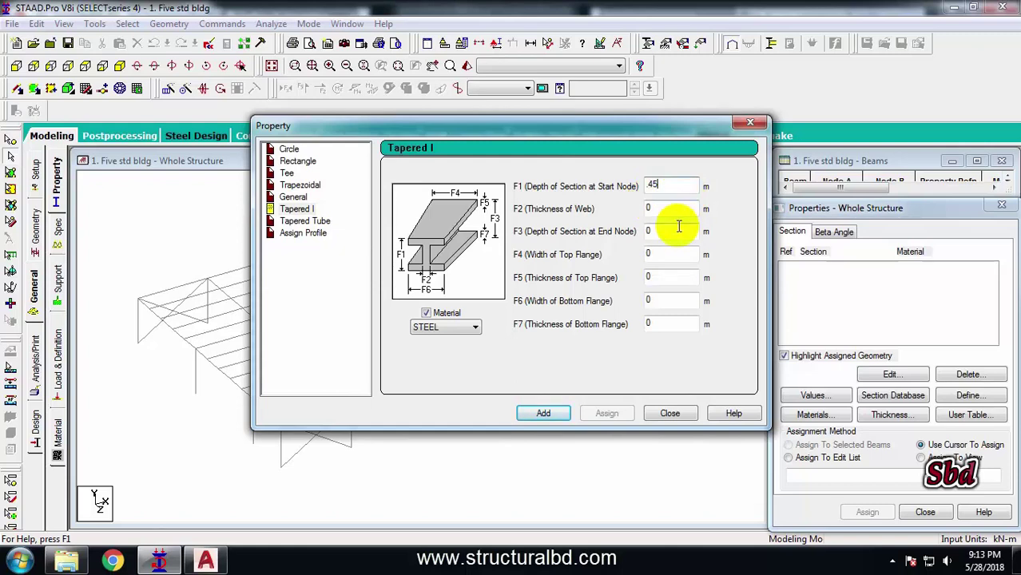
pyautogui.press('Tab')
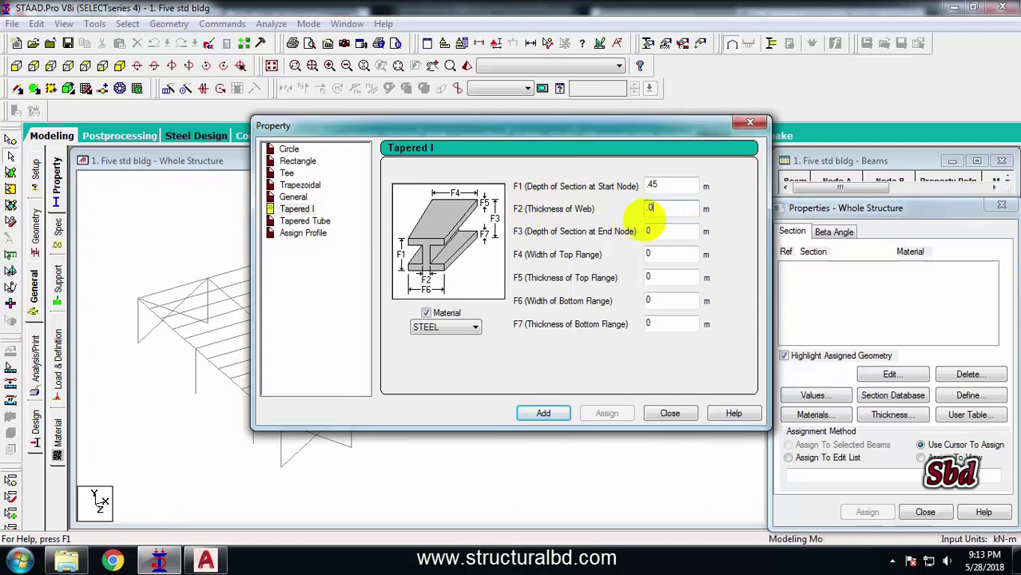
pyautogui.press('Tab')
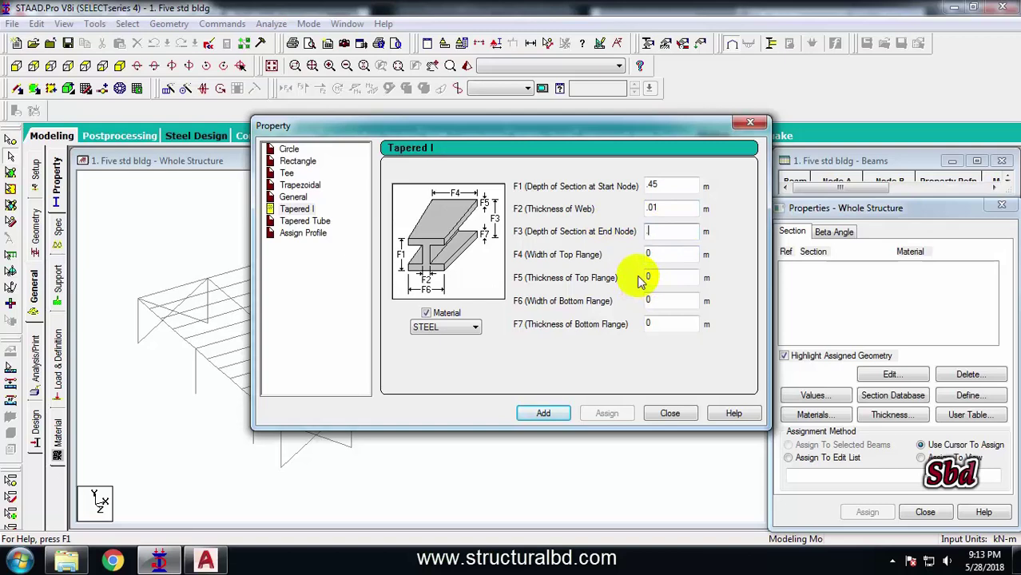
# Set the top flange width to .25 m and thickness to .012 m, keep the bottom flange values at 0, and add the section
pyautogui.press('Tab')
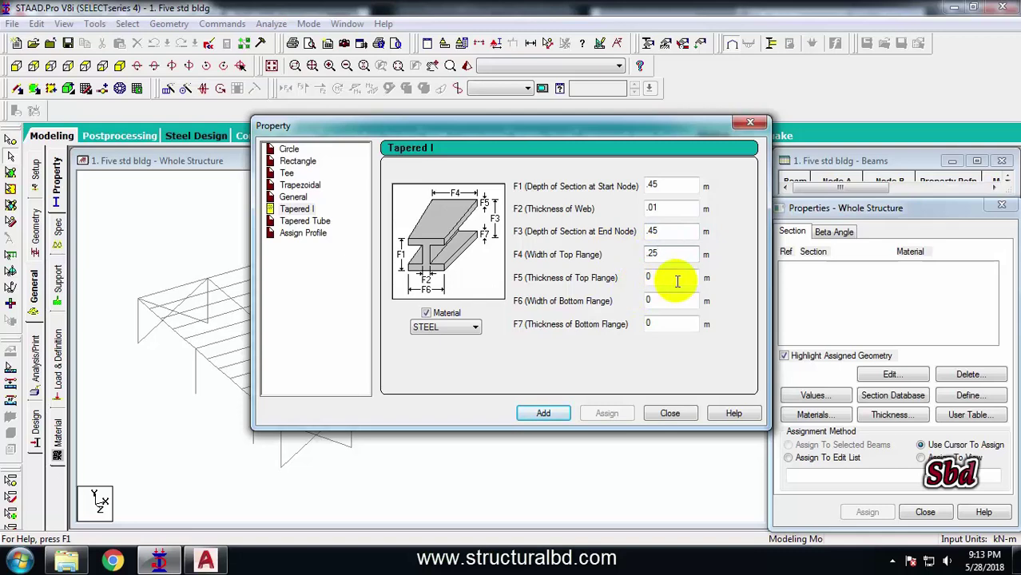
pyautogui.press('Tab')
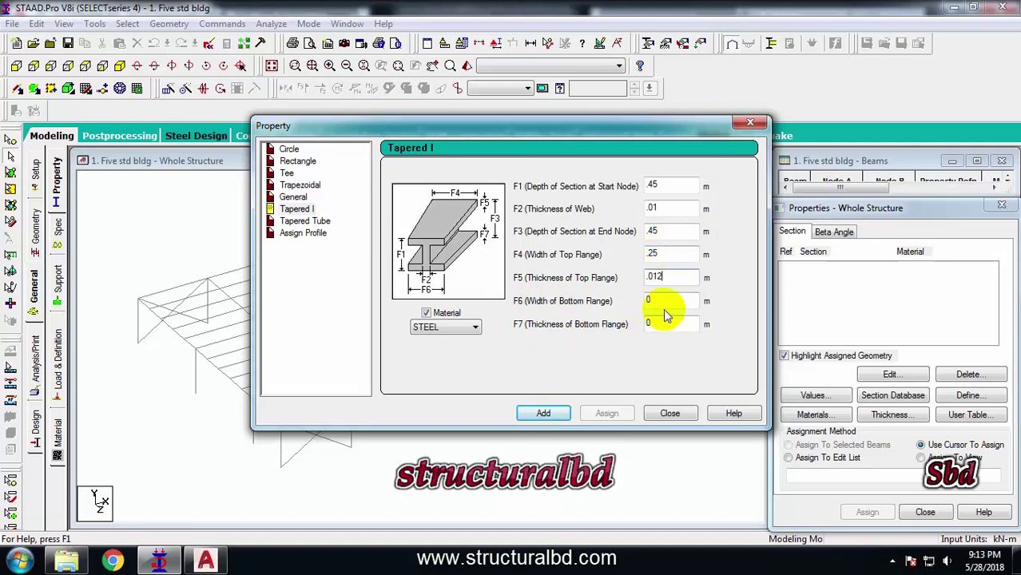
pyautogui.click(657, 254)
pyautogui.click(655, 277)
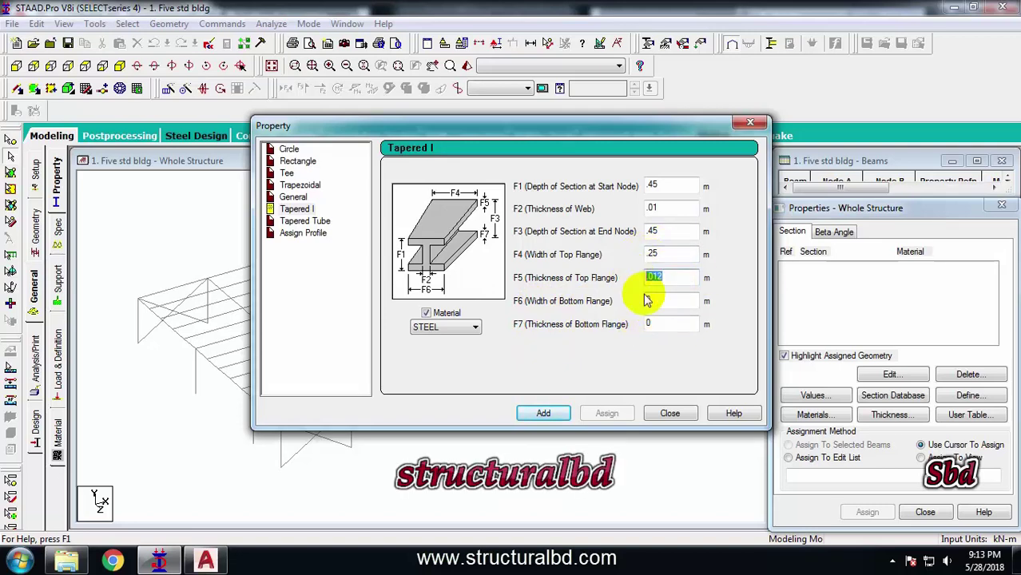
pyautogui.click(660, 300)
pyautogui.click(671, 325)
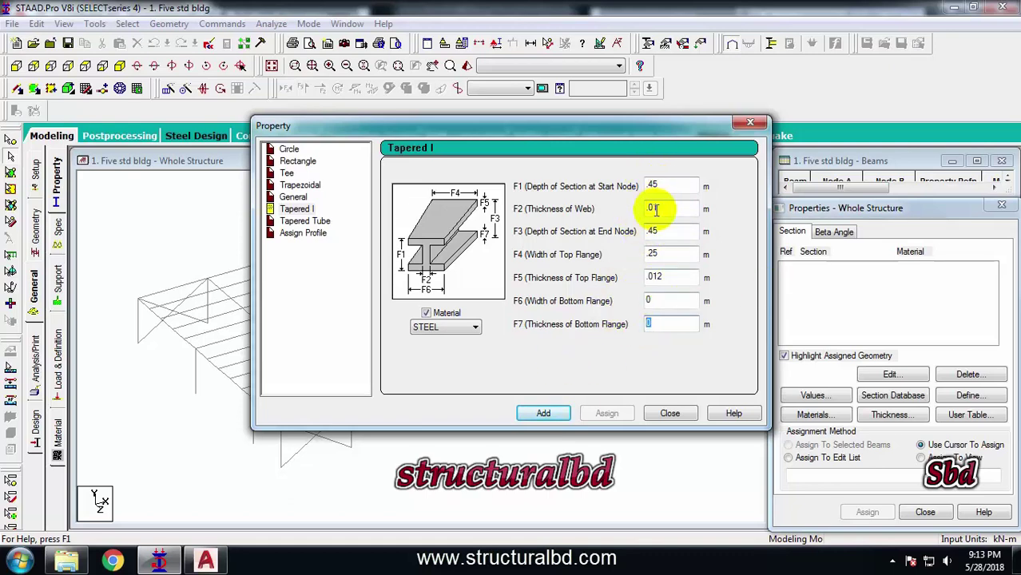
pyautogui.click(544, 414)
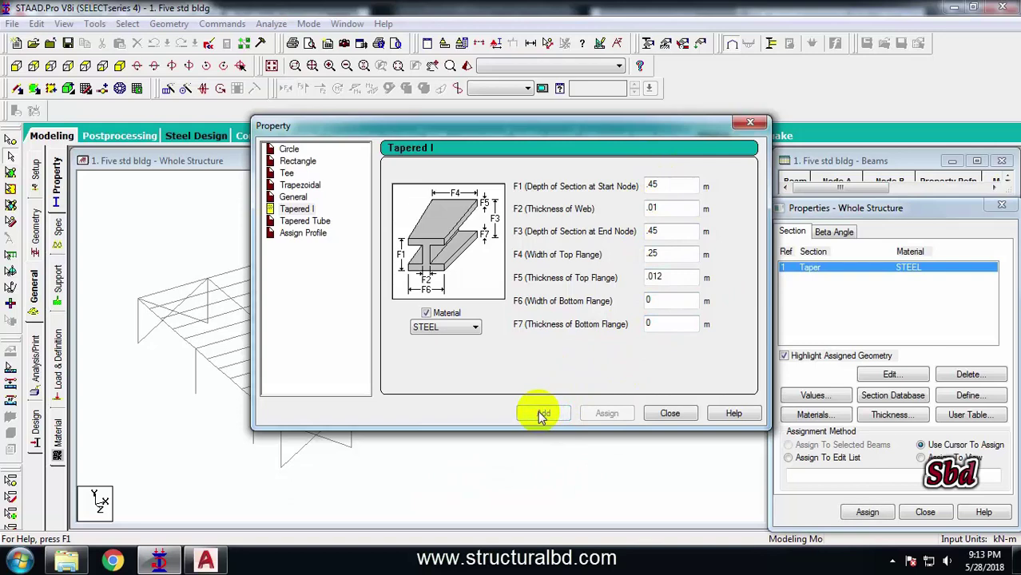
# Add a second Tapered I section with web thickness .008 m and top flange thickness .01 m
pyautogui.click(660, 207)
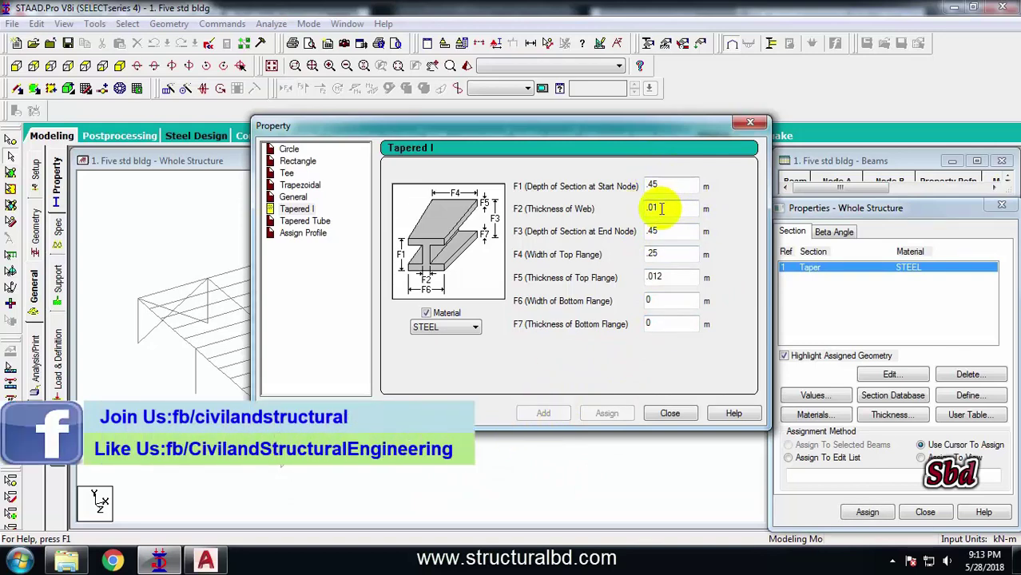
pyautogui.press('BackSpace')
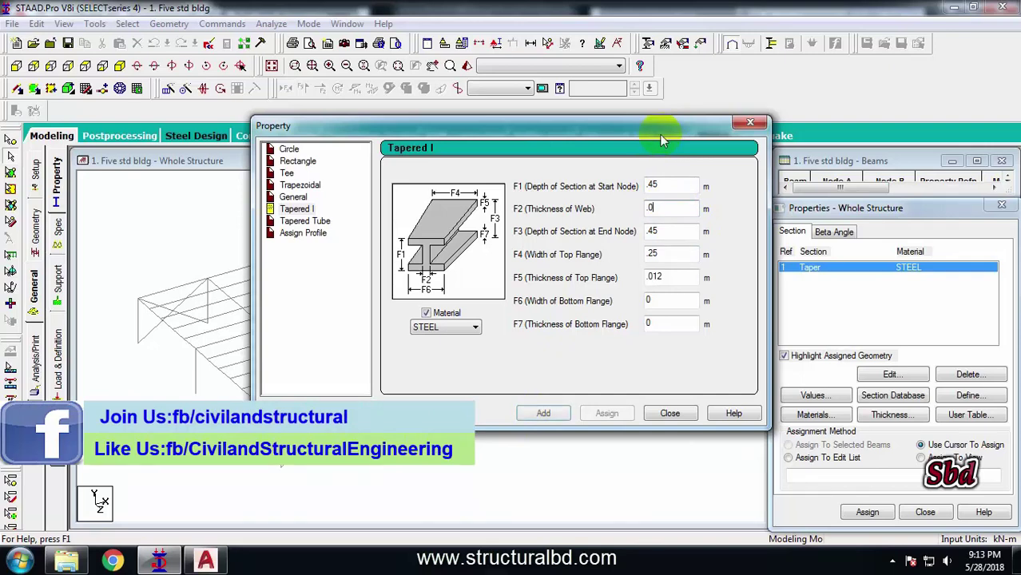
pyautogui.write('08')
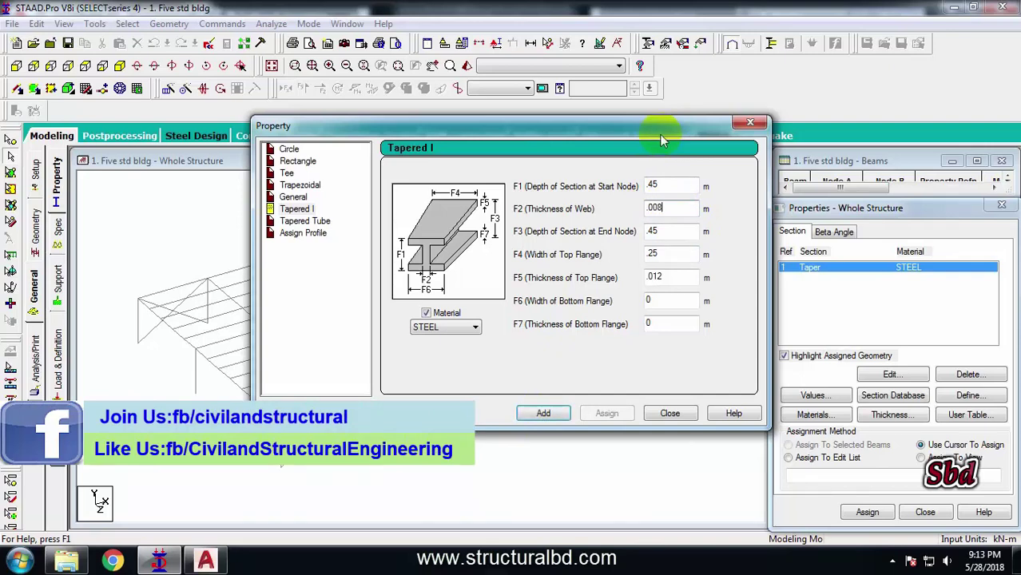
pyautogui.click(671, 276)
pyautogui.press('BackSpace')
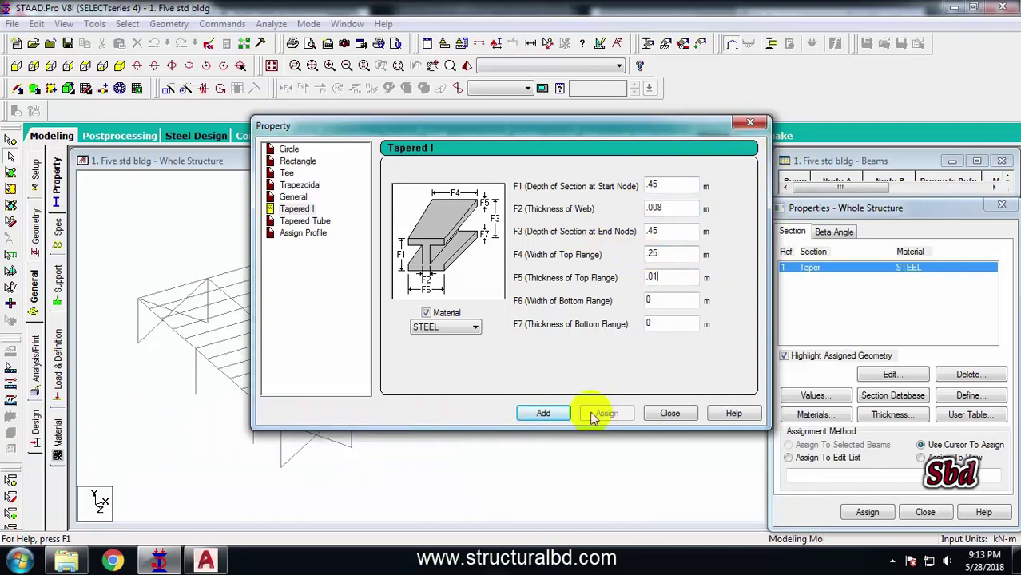
pyautogui.click(543, 413)
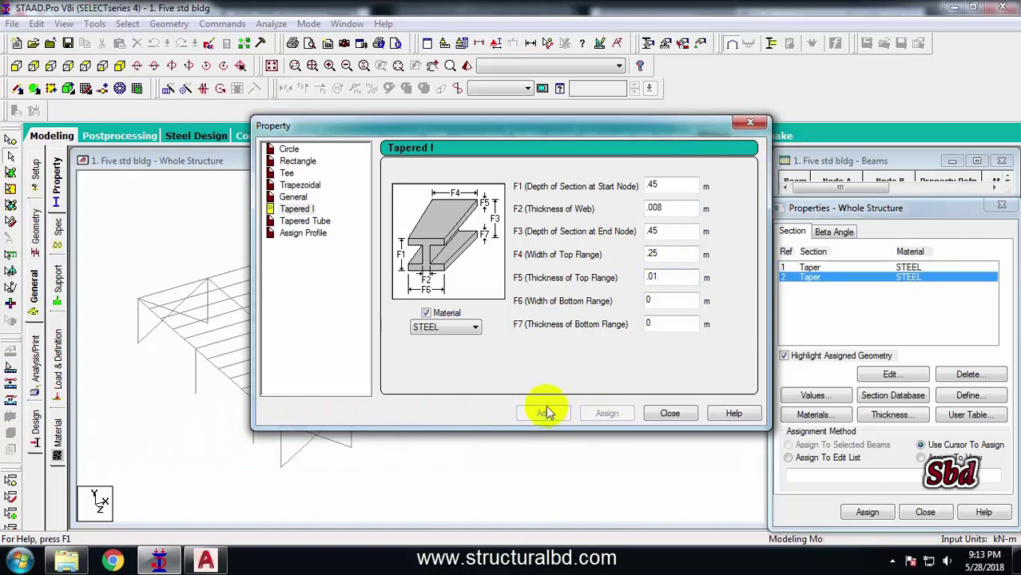
# Add a third Tapered I section with web thickness .006 m and top flange thickness .008 m
pyautogui.click(660, 208)
pyautogui.press('BackSpace')
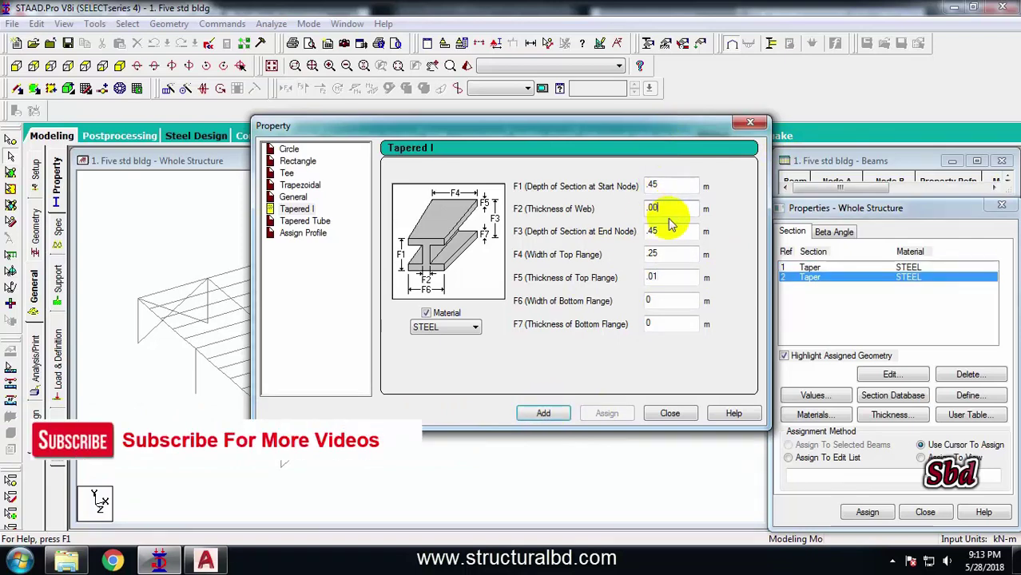
pyautogui.write('6')
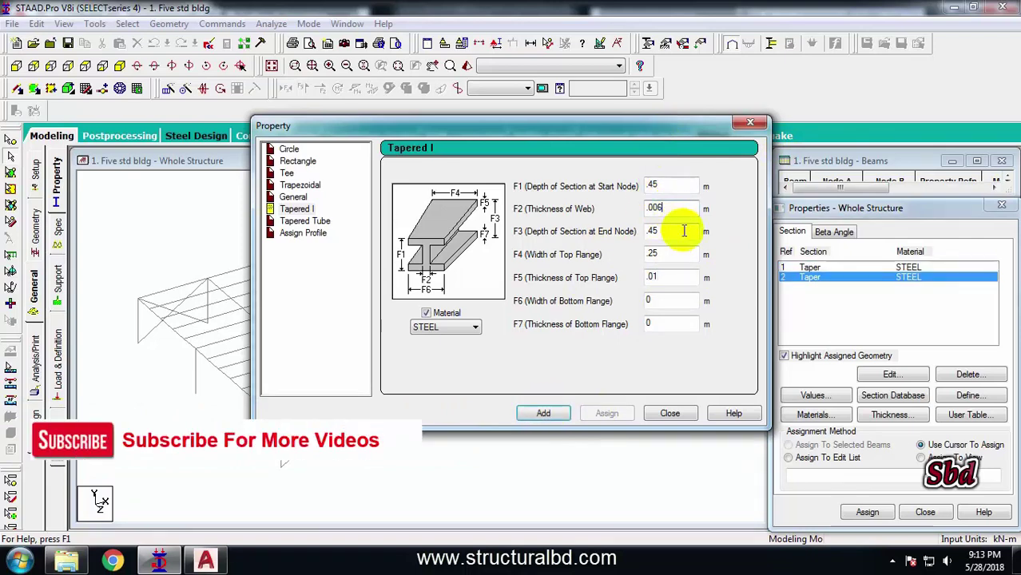
pyautogui.doubleClick(649, 278)
pyautogui.write('.008')
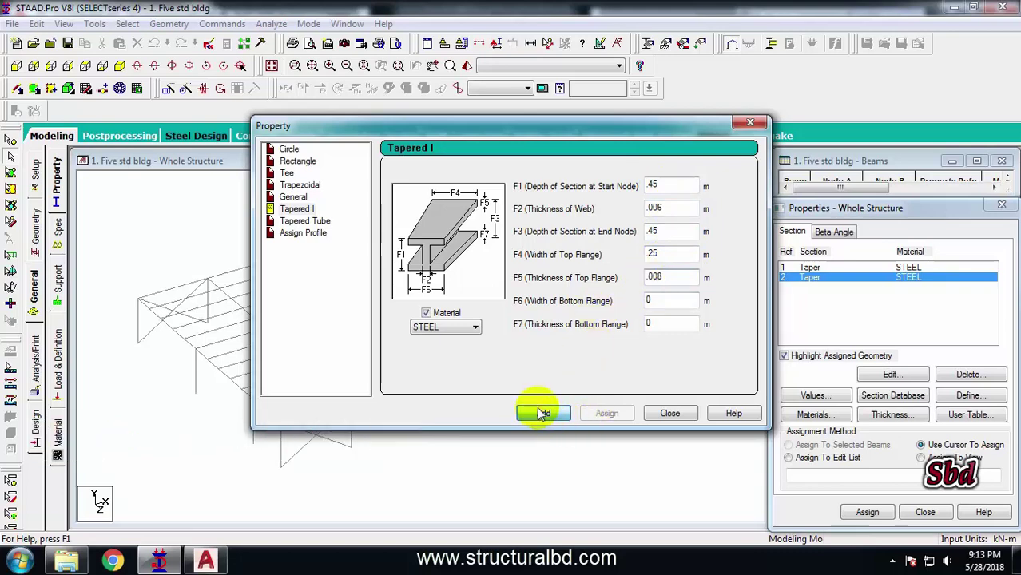
pyautogui.click(542, 413)
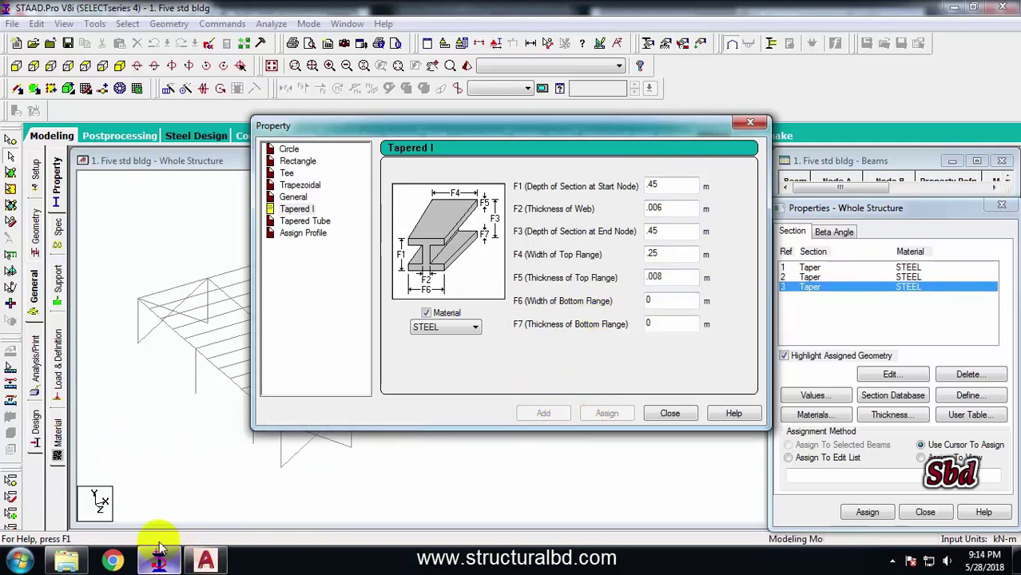
# Switch to AutoCAD and inspect the main beams between the columns in the beam layout plan
pyautogui.click(206, 558)
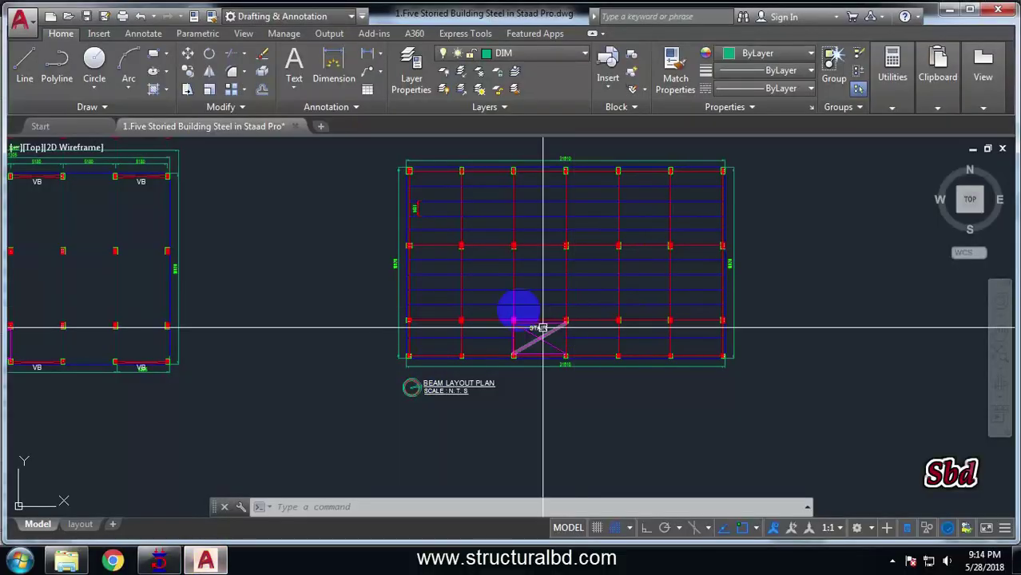
pyautogui.click(516, 204)
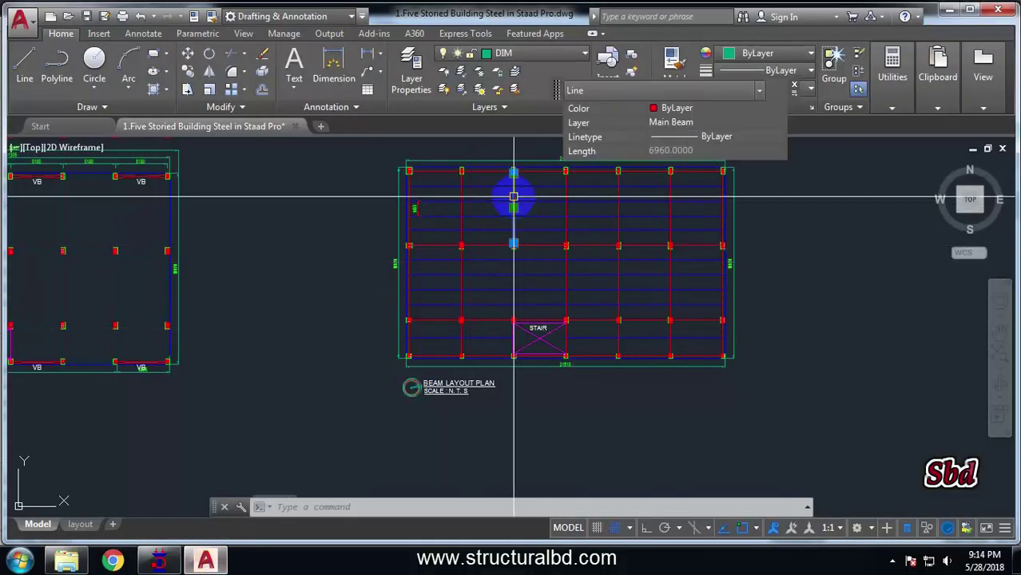
pyautogui.click(566, 190)
pyautogui.press('Escape')
pyautogui.scroll(2, 519, 237)
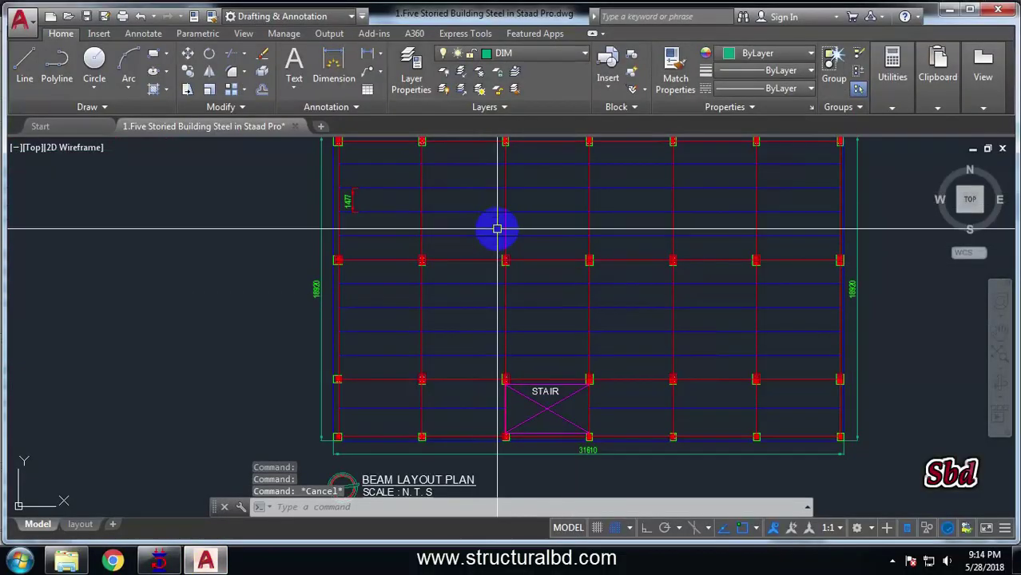
pyautogui.scroll(-3, 496, 230)
# Return to STAAD.Pro and add a fourth Tapered I section with web thickness .008 m, top flange width .2 m and top flange thickness .010 m
pyautogui.click(159, 558)
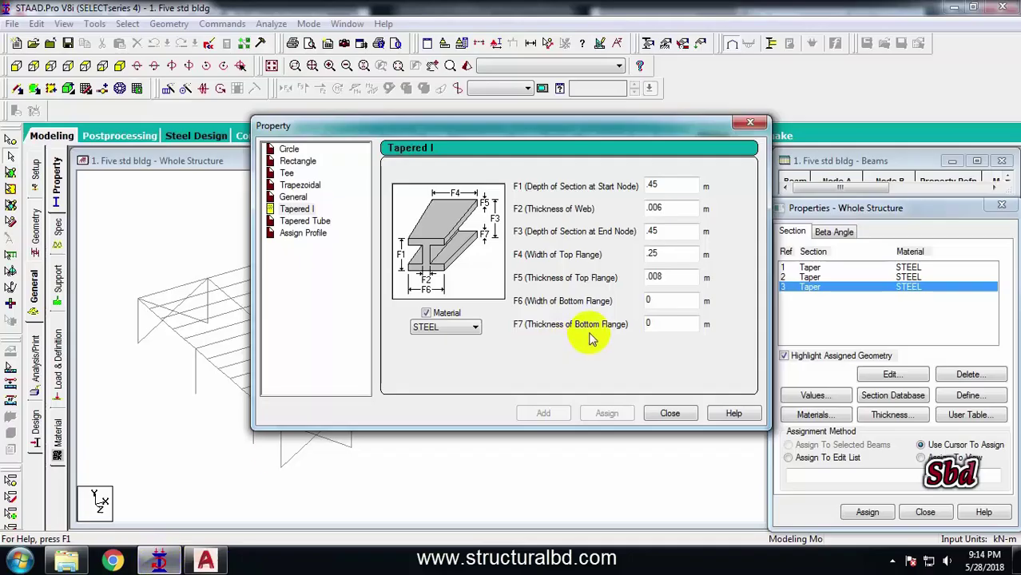
pyautogui.click(666, 208)
pyautogui.press('BackSpace')
pyautogui.write('8')
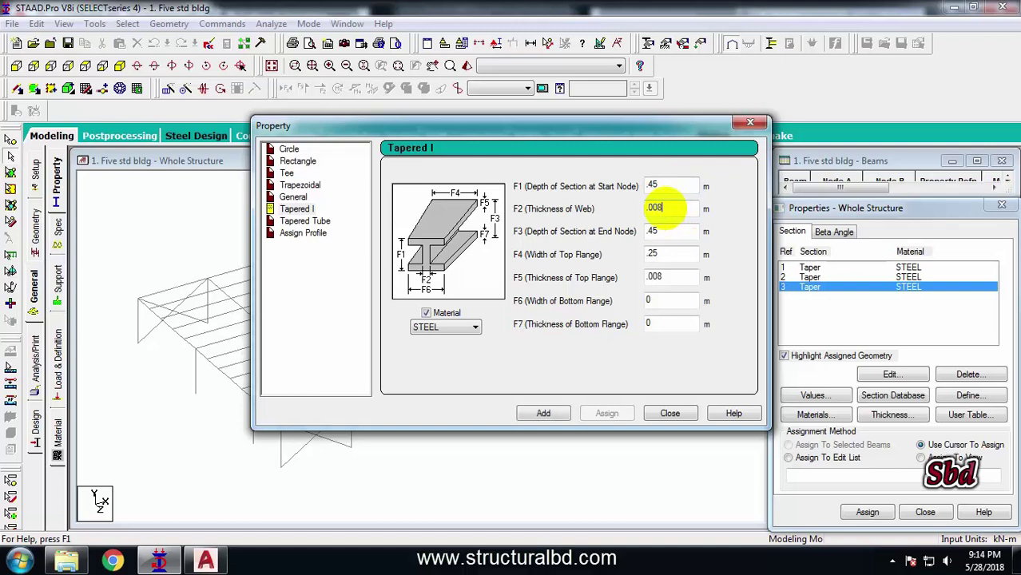
pyautogui.click(660, 252)
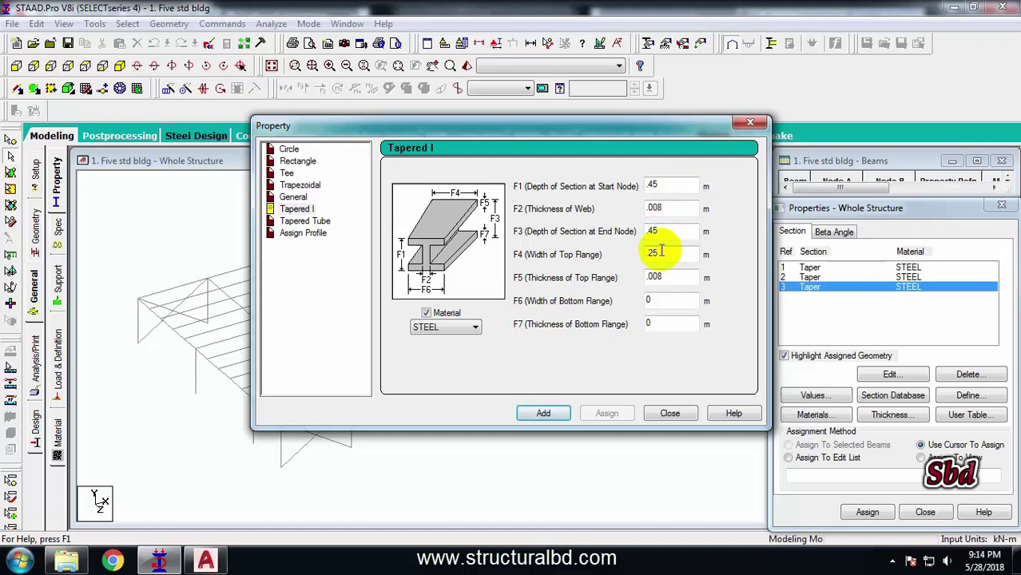
pyautogui.click(670, 275)
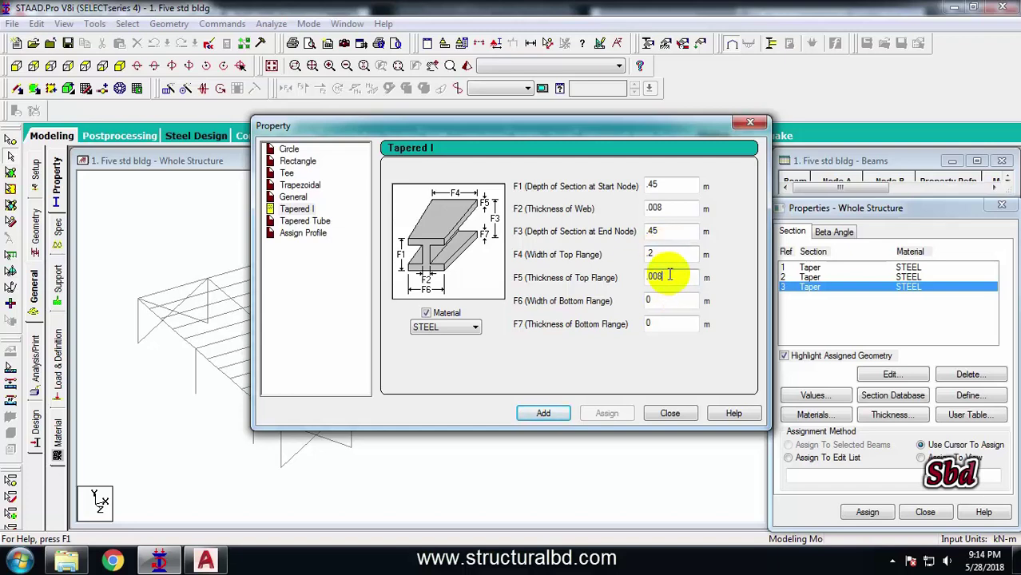
pyautogui.write('.01')
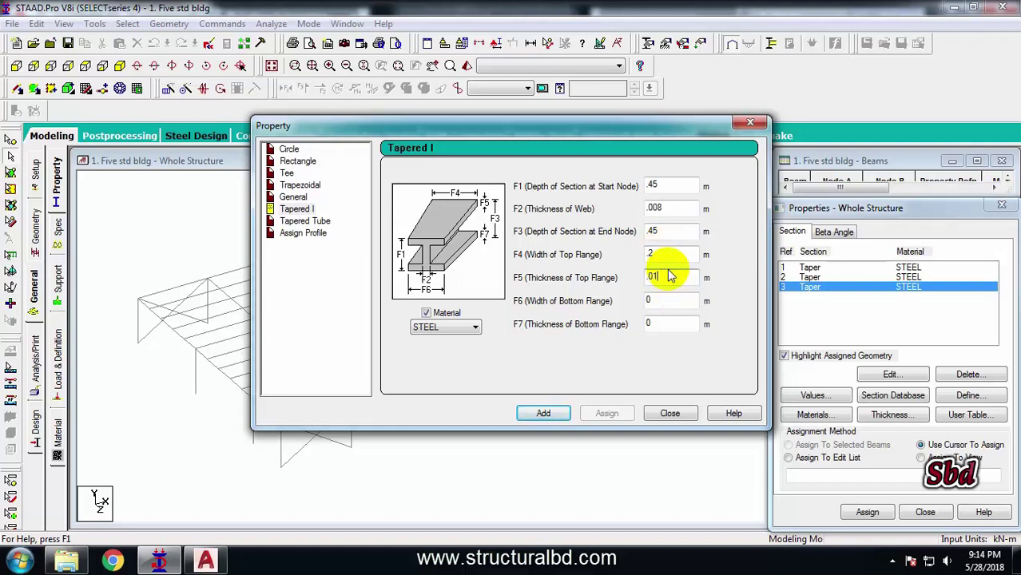
pyautogui.write('0')
pyautogui.click(542, 412)
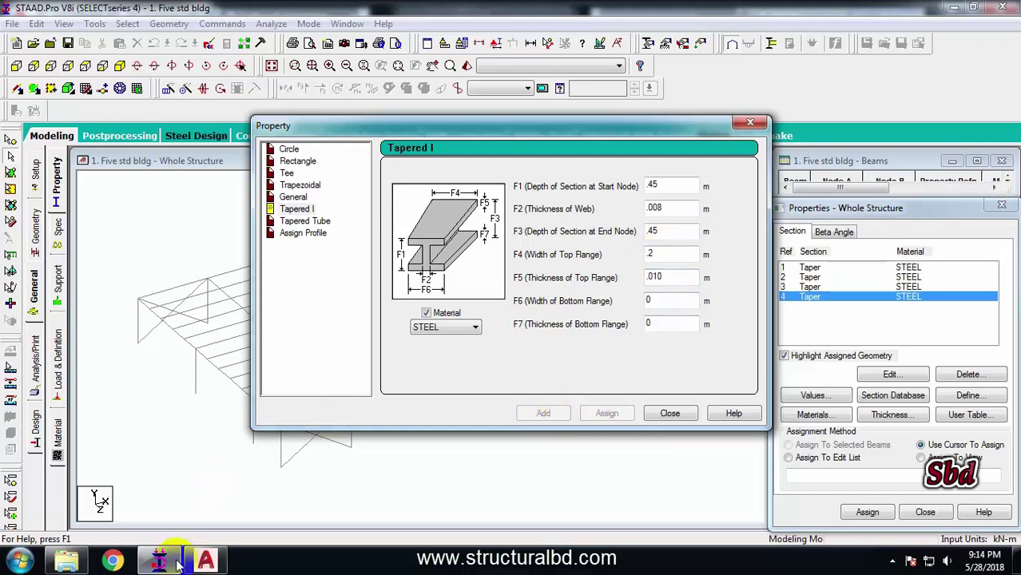
# Switch to AutoCAD and examine the main beams spanning between the columns along the upper grid lines of the beam layout plan
pyautogui.click(205, 559)
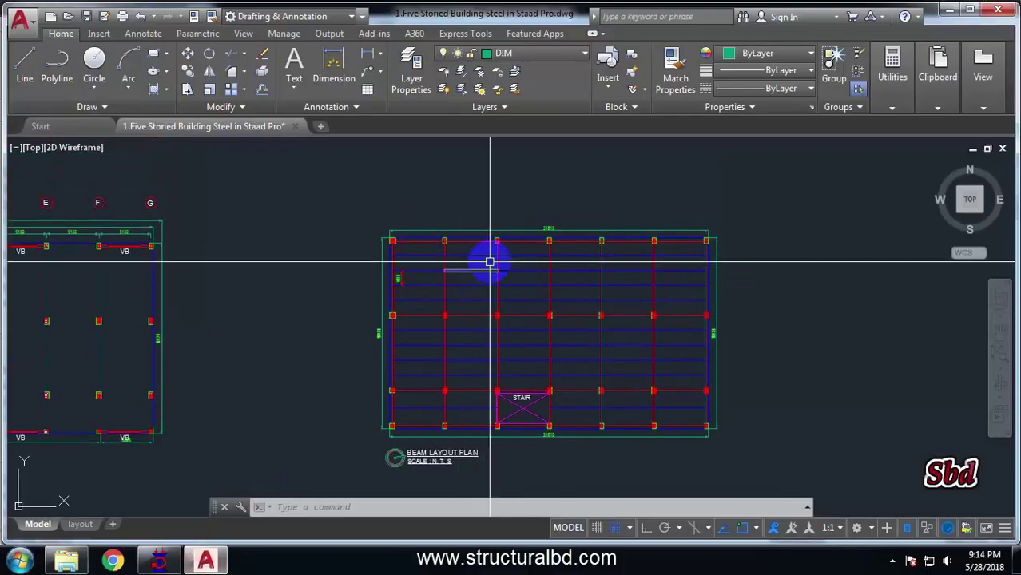
pyautogui.scroll(4, 489, 261)
pyautogui.click(417, 211)
pyautogui.click(328, 209)
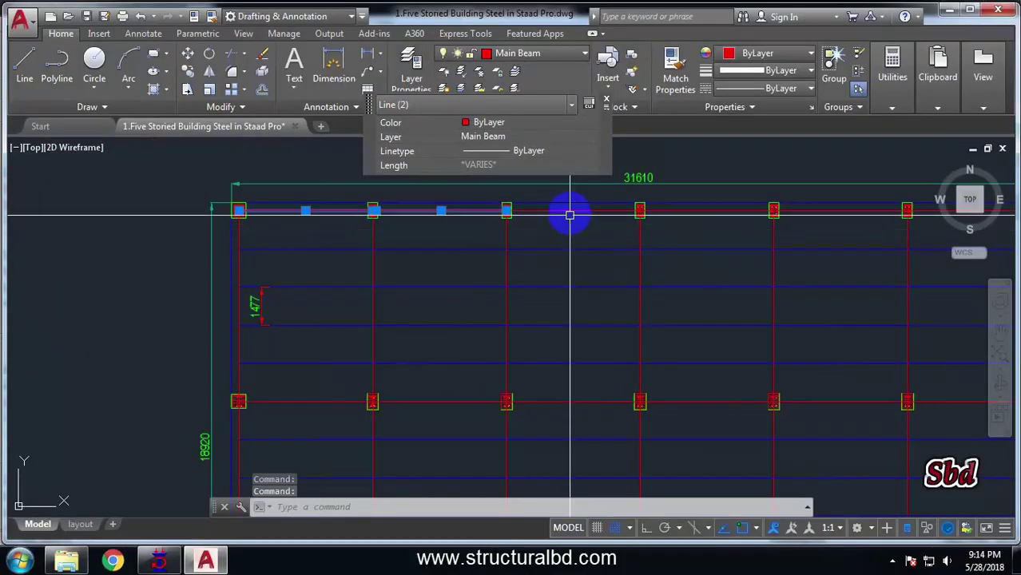
pyautogui.click(626, 211)
pyautogui.click(711, 210)
pyautogui.click(448, 402)
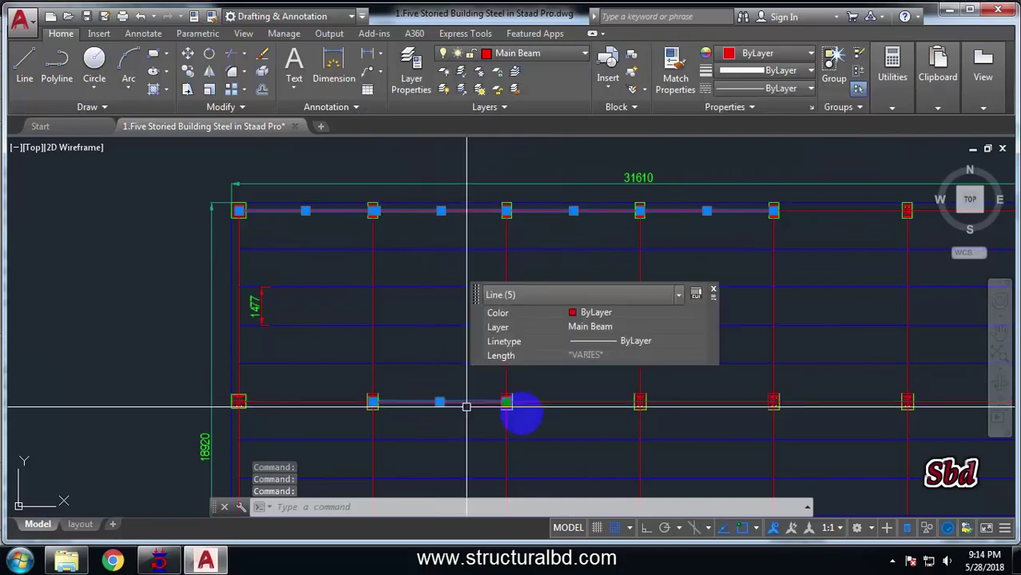
pyautogui.press('Escape')
# Return to STAAD.Pro and set the Tapered I web thickness to .006 m and both the start and end node depths to .350 m
pyautogui.click(159, 559)
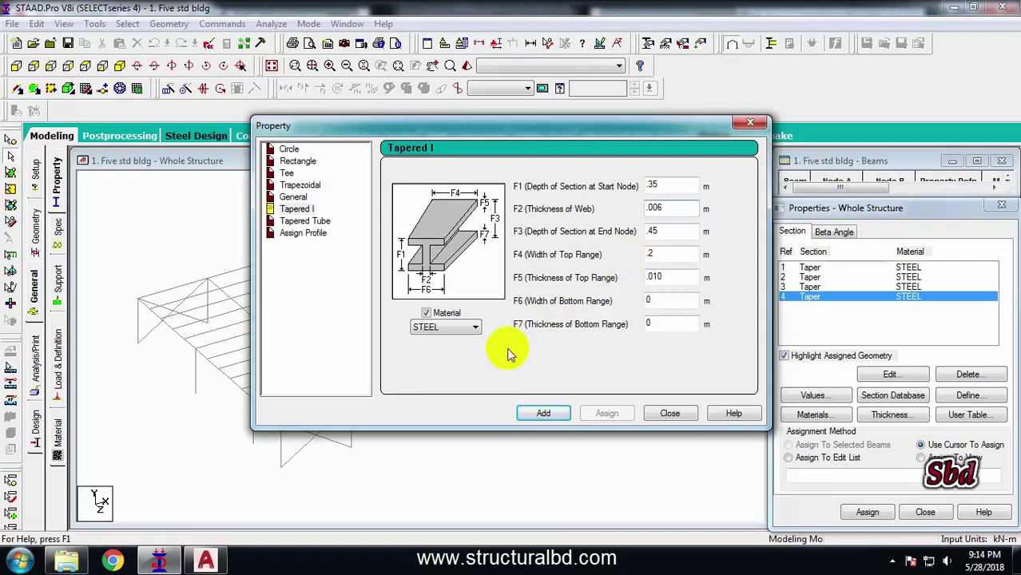
pyautogui.click(661, 184)
pyautogui.press('BackSpace')
pyautogui.press('BackSpace')
pyautogui.press('BackSpace')
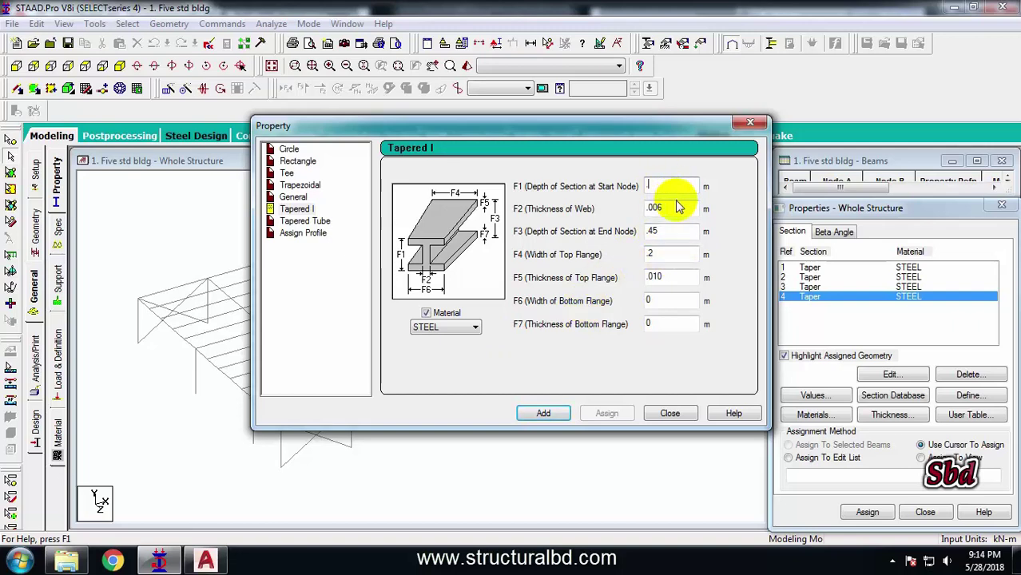
pyautogui.write('.350')
pyautogui.click(665, 232)
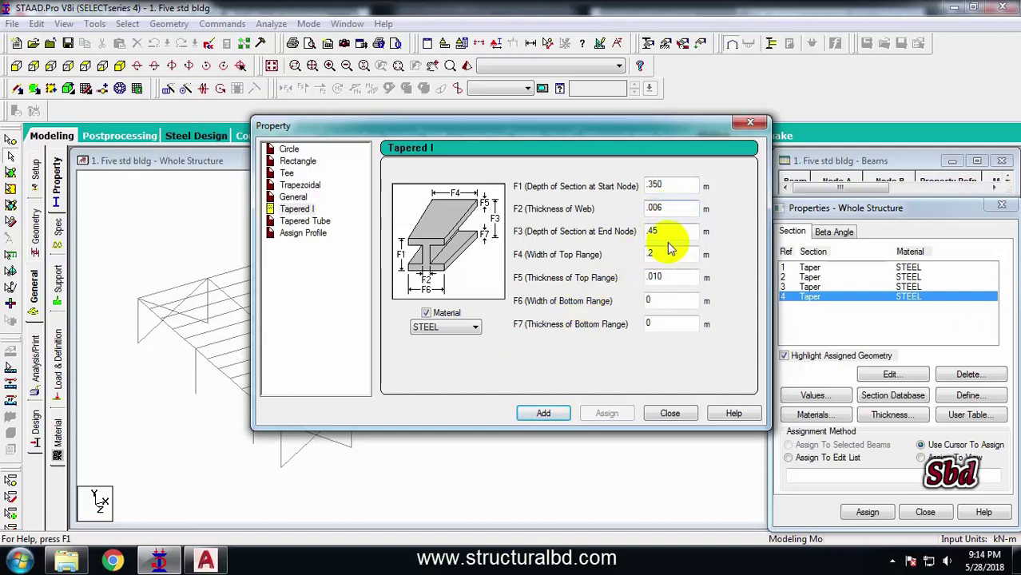
pyautogui.press('BackSpace')
pyautogui.press('BackSpace')
pyautogui.press('BackSpace')
pyautogui.write('4')
pyautogui.write('.350')
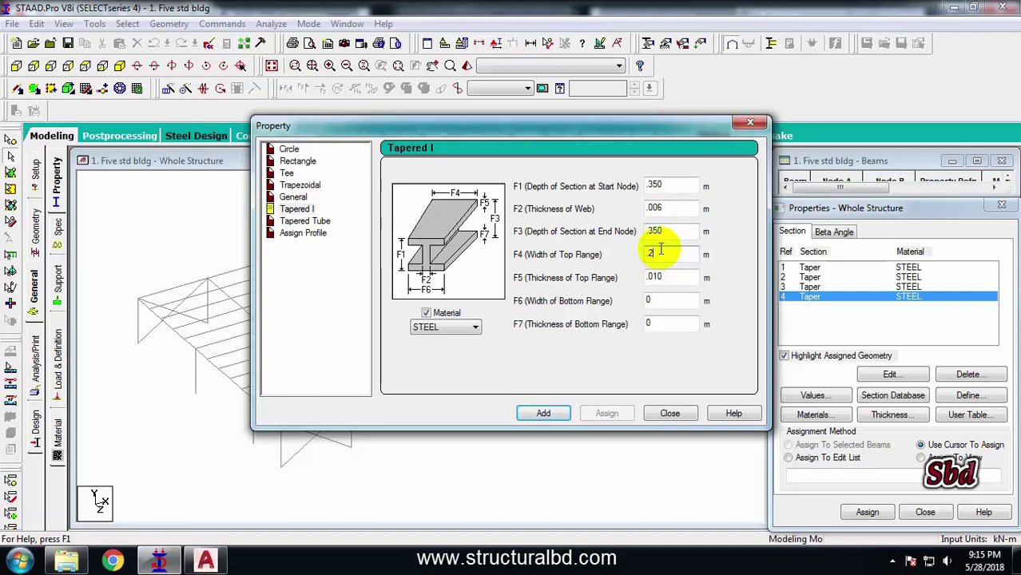
# Set the top flange width to .150 m and its thickness to .008 m, and add this as the fifth Tapered I section
pyautogui.write('.150')
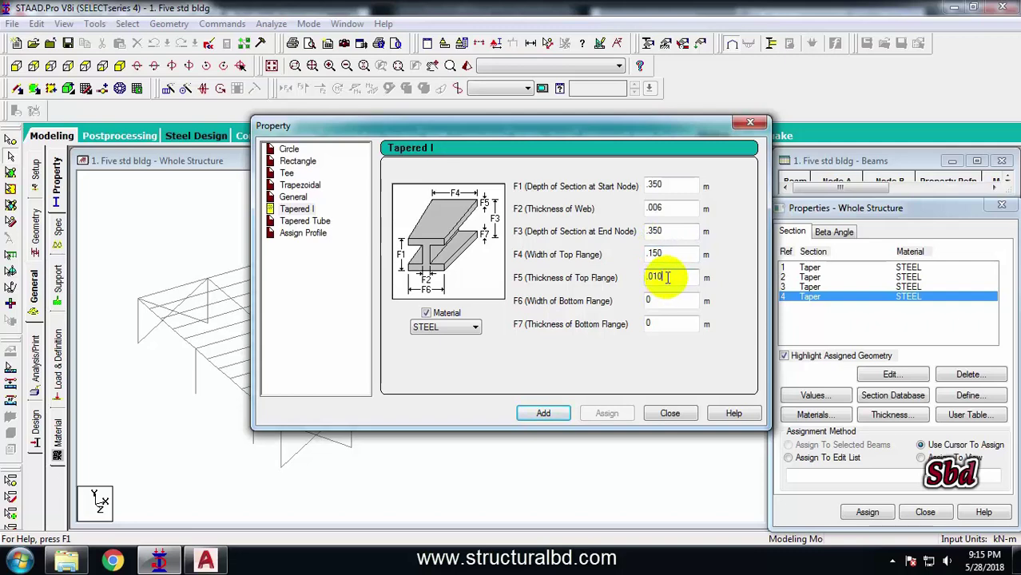
pyautogui.click(667, 273)
pyautogui.write('.008')
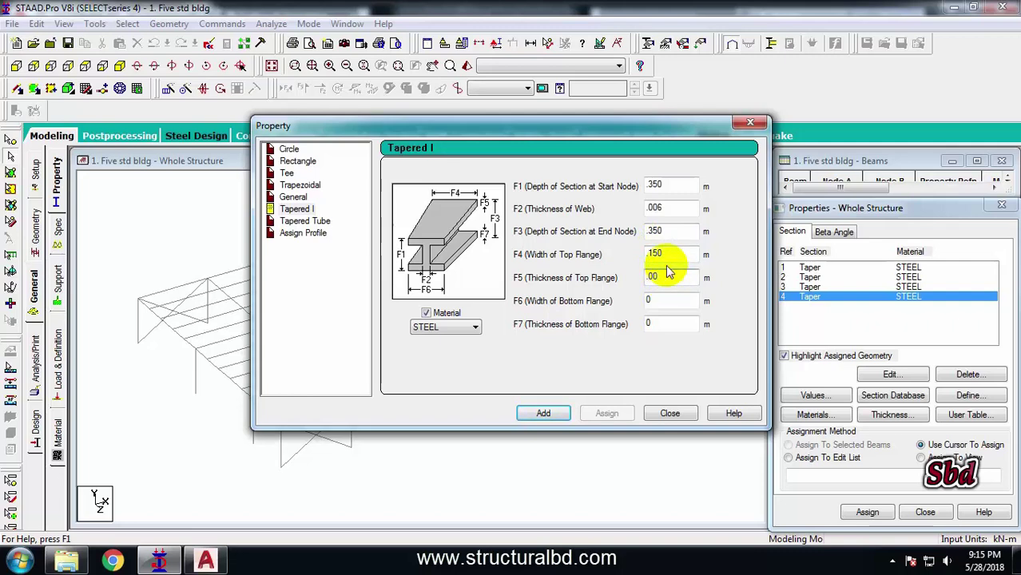
pyautogui.click(544, 413)
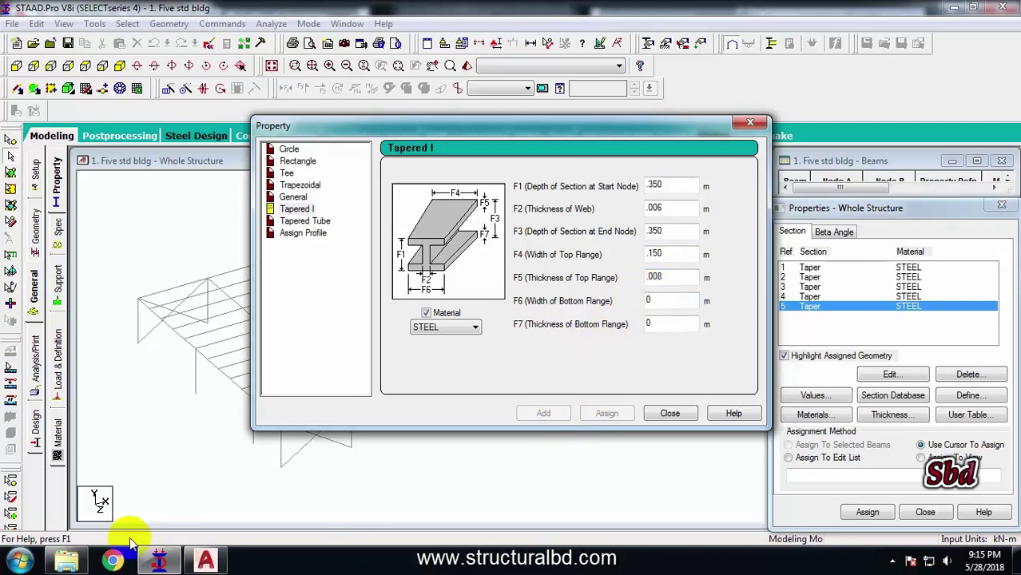
# Switch to AutoCAD and examine the sub beams between the main beams in the third bay of the beam layout plan
pyautogui.click(205, 559)
pyautogui.click(578, 301)
pyautogui.click(543, 230)
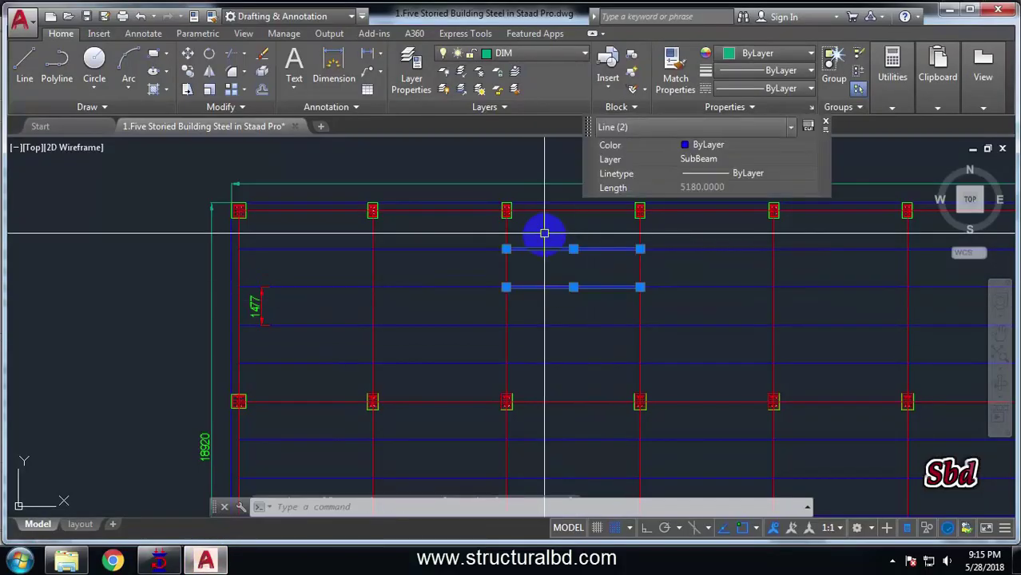
pyautogui.click(559, 372)
pyautogui.click(538, 309)
pyautogui.press('Escape')
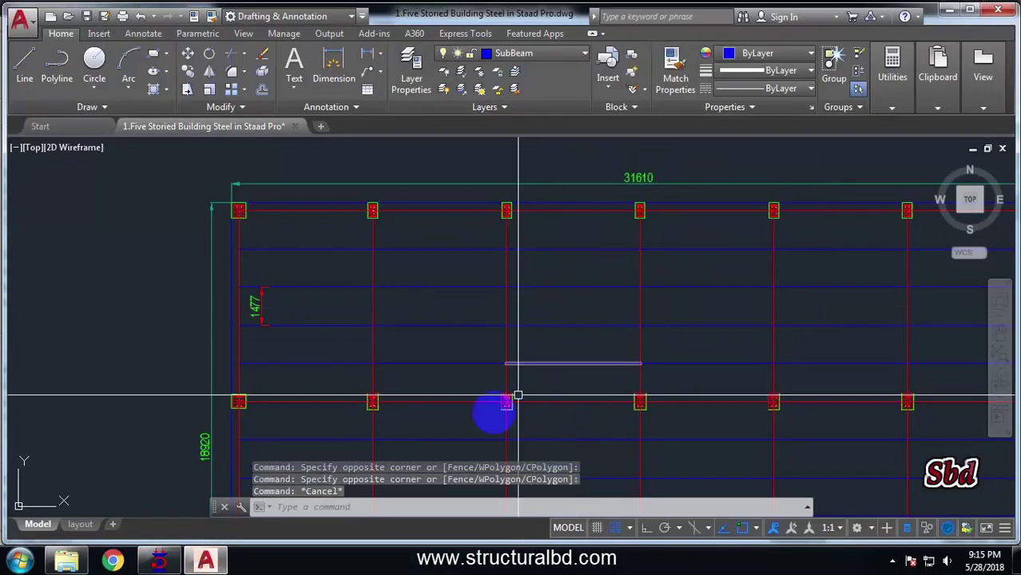
# Return to STAAD.Pro and add a sixth Tapered I section with .3 m start and end depths, .005 m web and .006 m top flange thickness
pyautogui.click(159, 559)
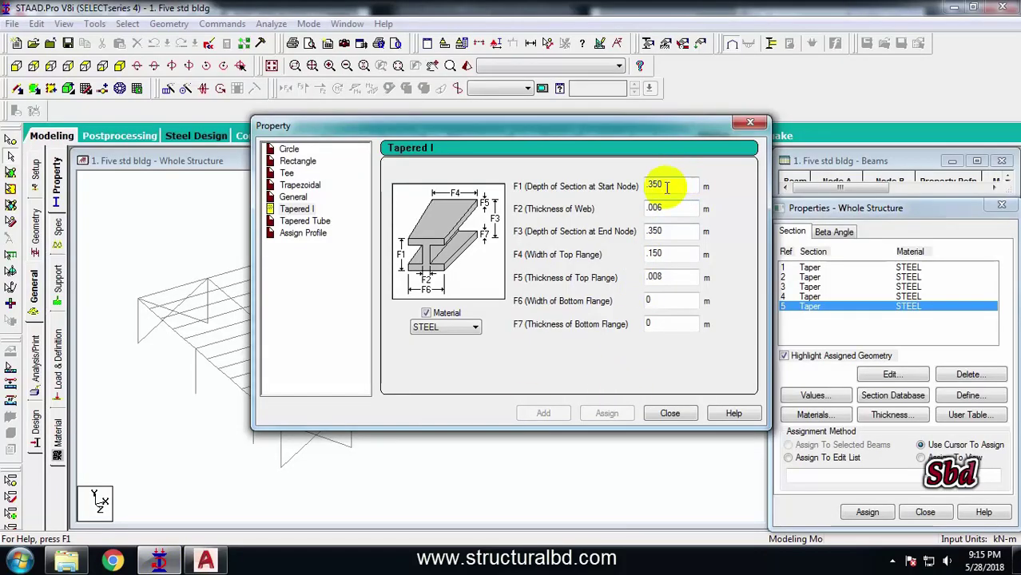
pyautogui.press('BackSpace')
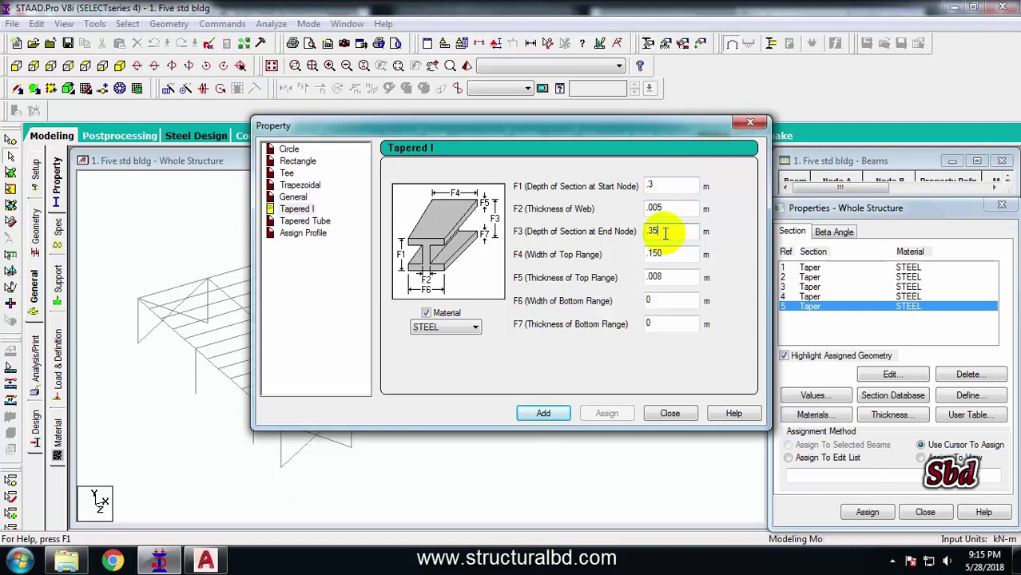
pyautogui.press('BackSpace')
pyautogui.click(671, 276)
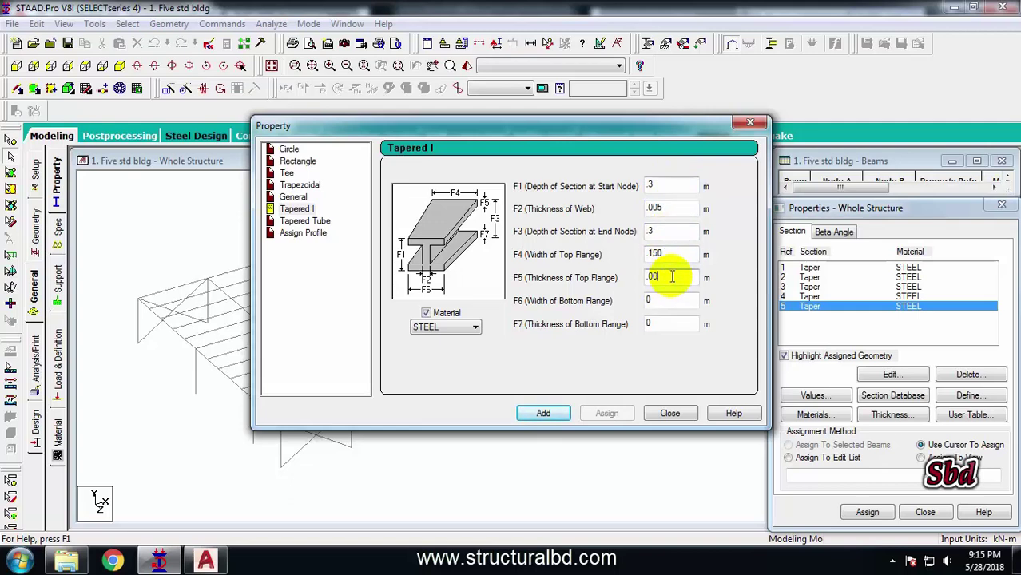
pyautogui.click(545, 413)
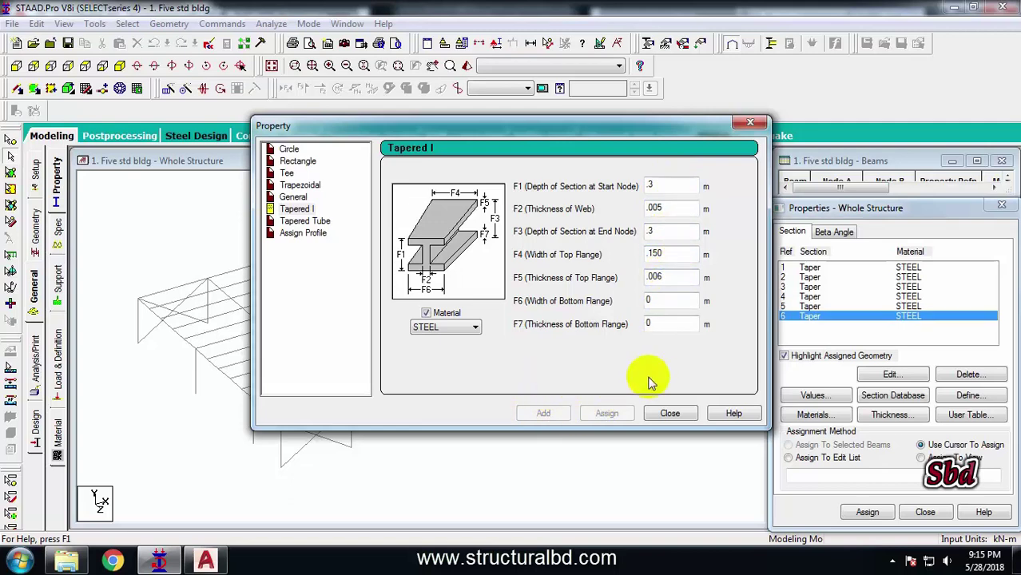
pyautogui.click(663, 411)
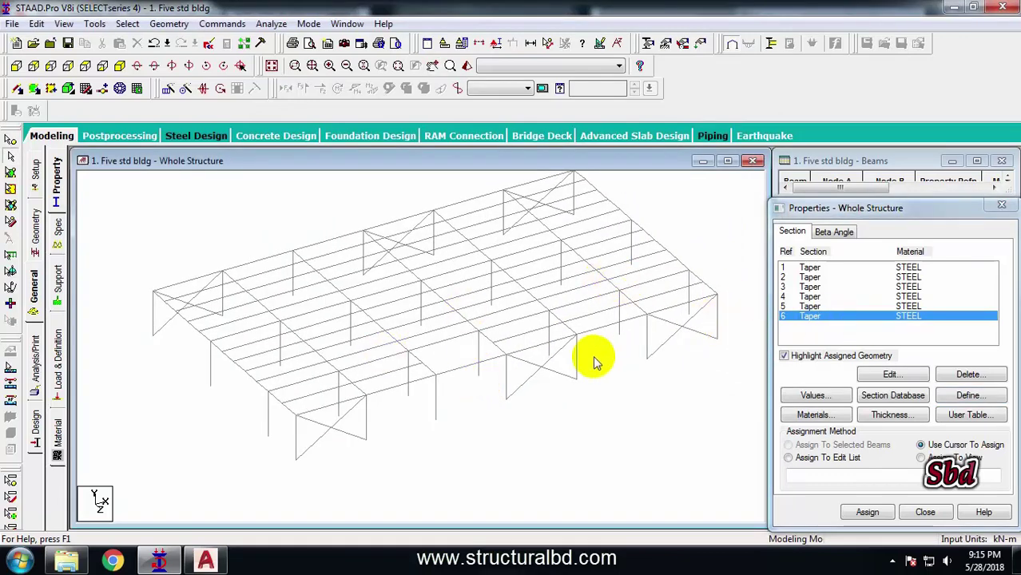
# Add the British steel tube section TUB1001005.0 from the section database to the property list
pyautogui.click(534, 365)
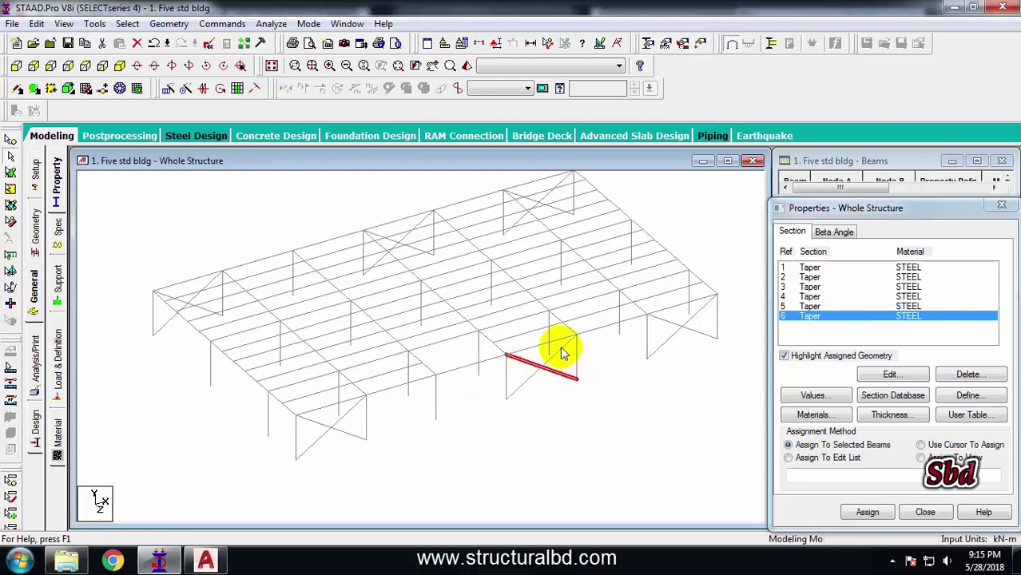
pyautogui.click(561, 350)
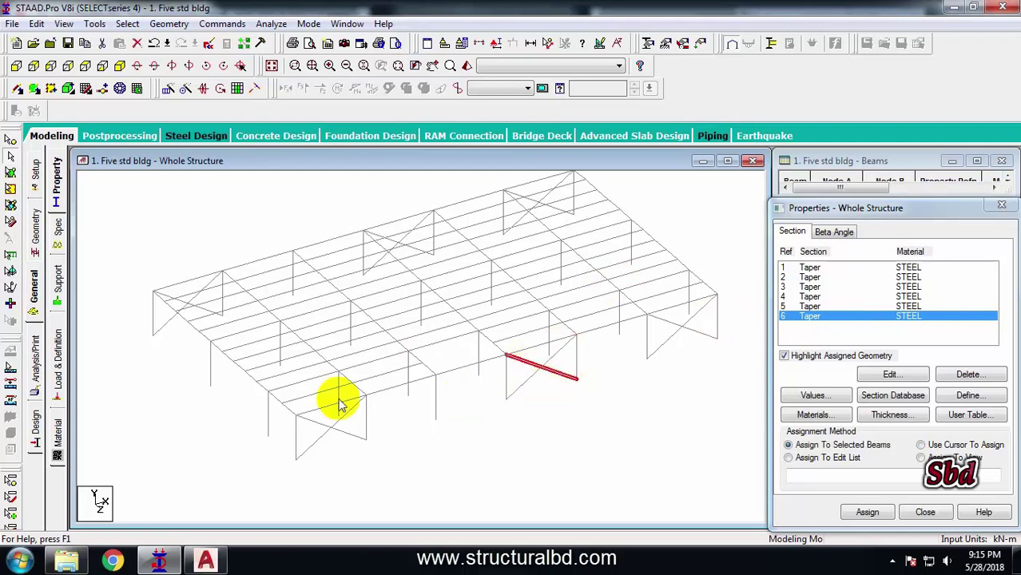
pyautogui.click(890, 401)
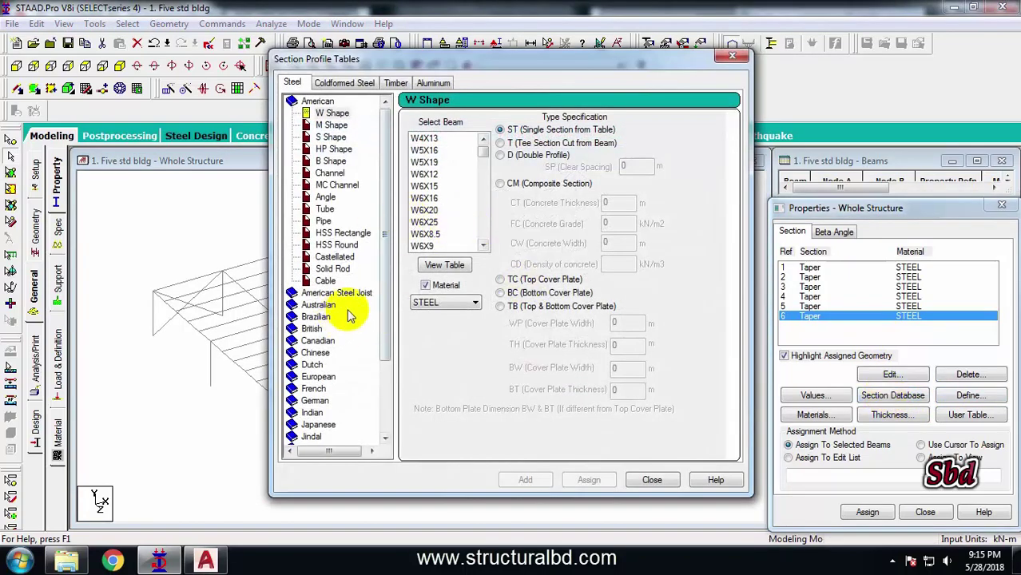
pyautogui.click(312, 329)
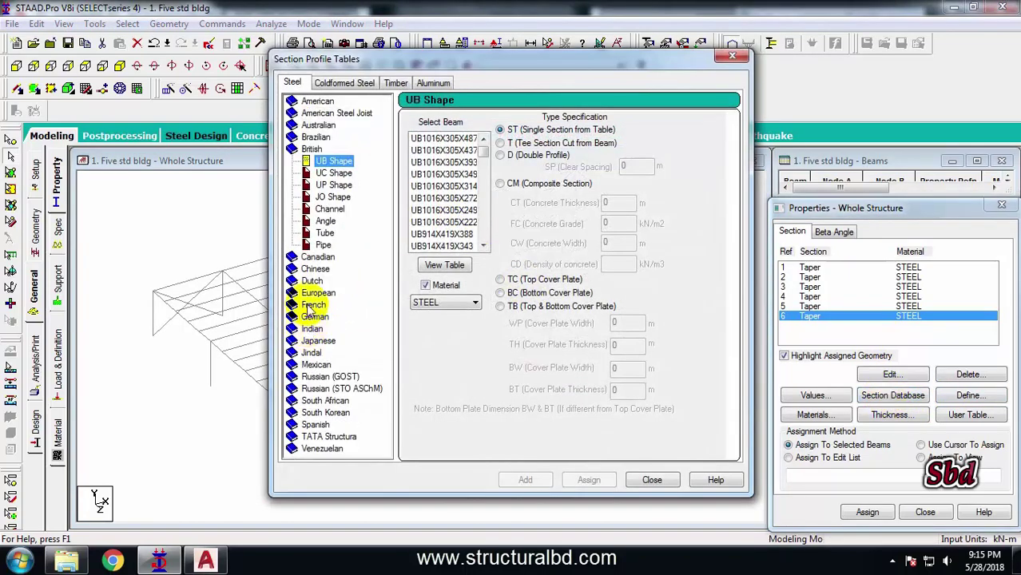
pyautogui.click(326, 233)
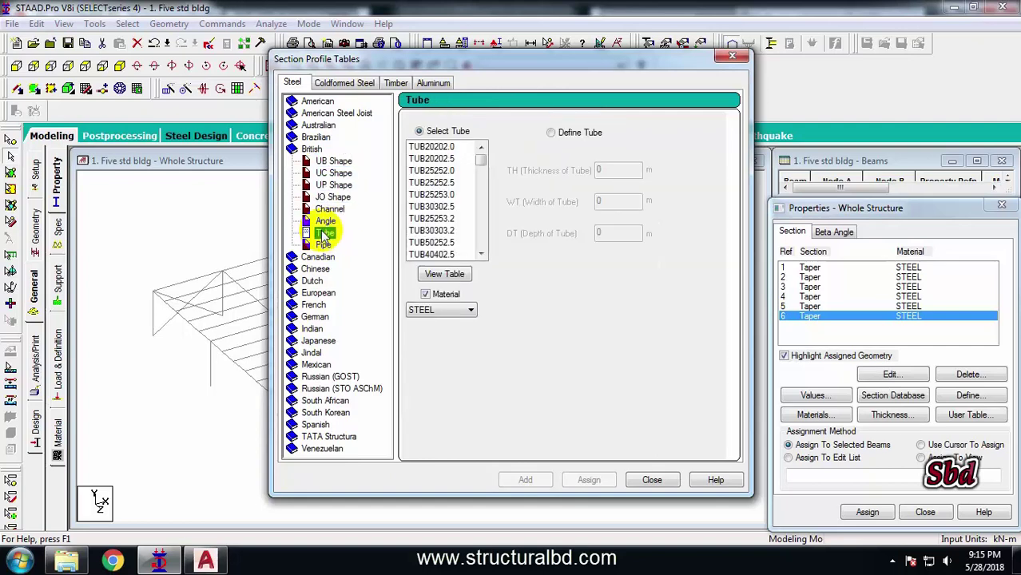
pyautogui.moveTo(480, 163); pyautogui.dragTo(480, 192)
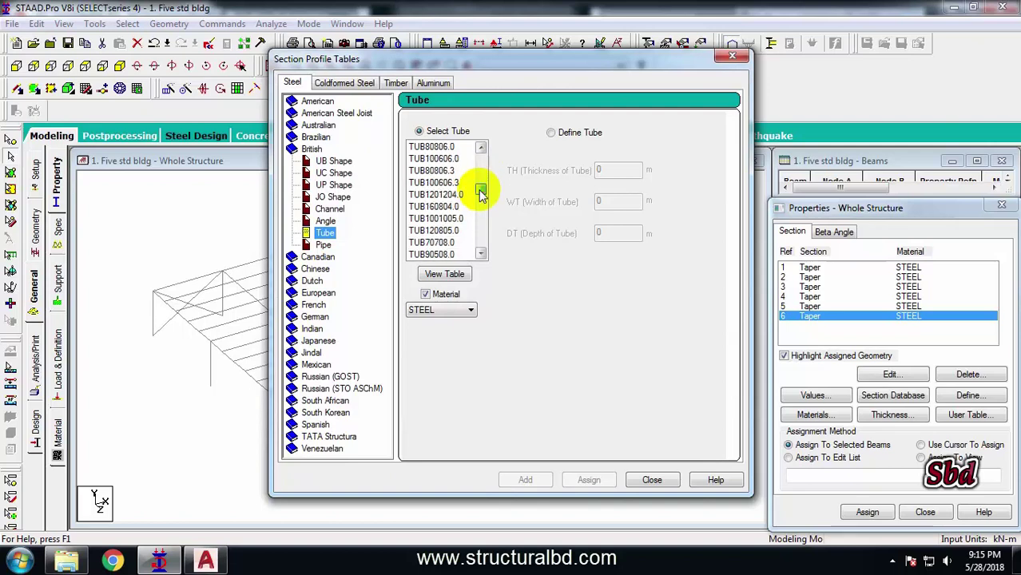
pyautogui.click(438, 194)
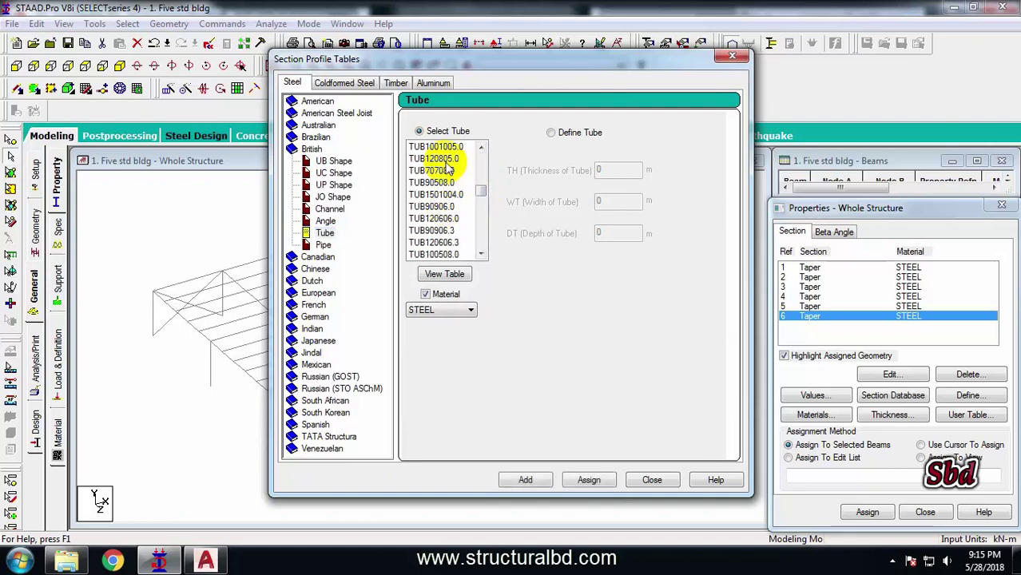
pyautogui.scroll(1, 452, 179)
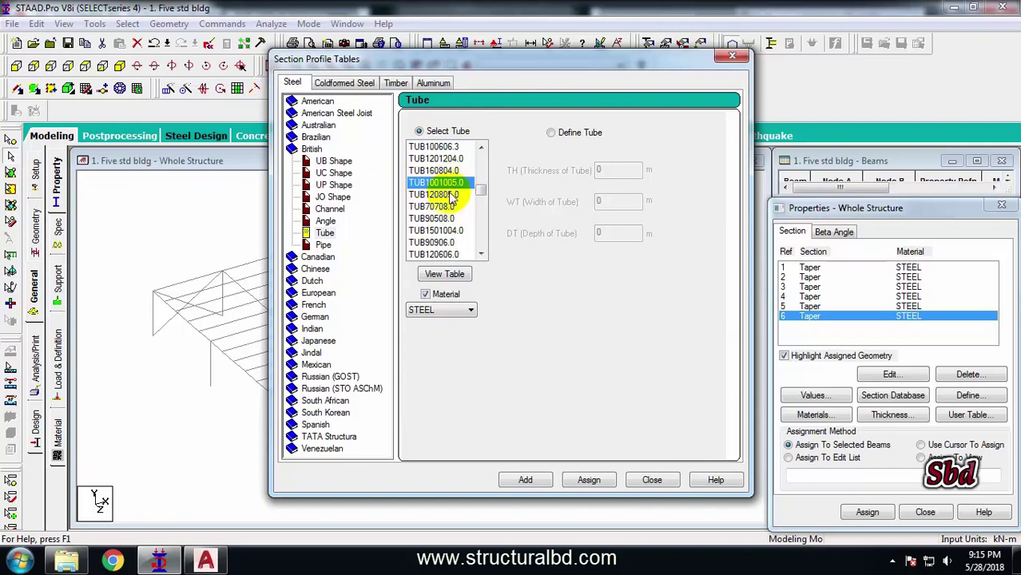
pyautogui.click(525, 480)
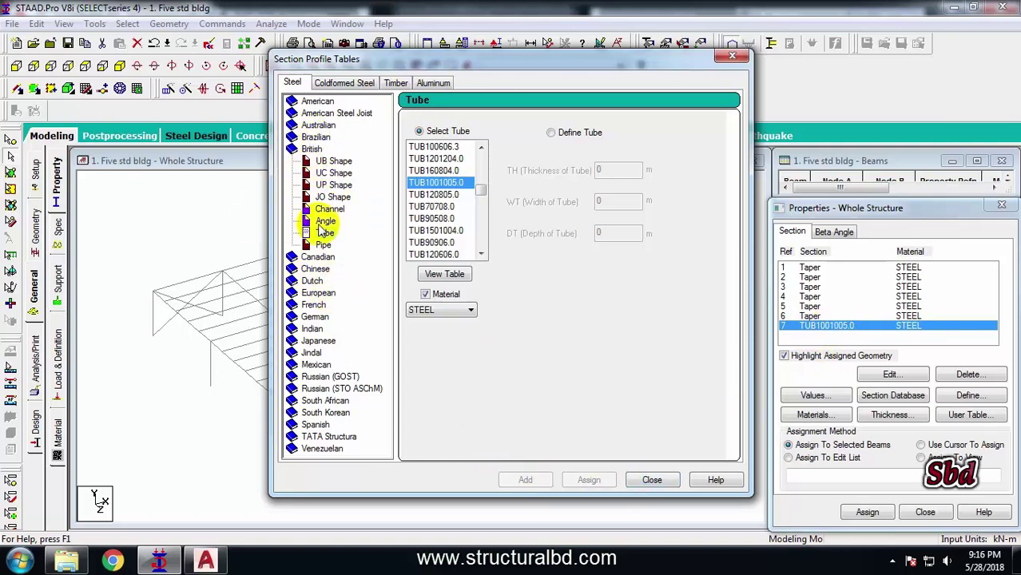
pyautogui.click(651, 480)
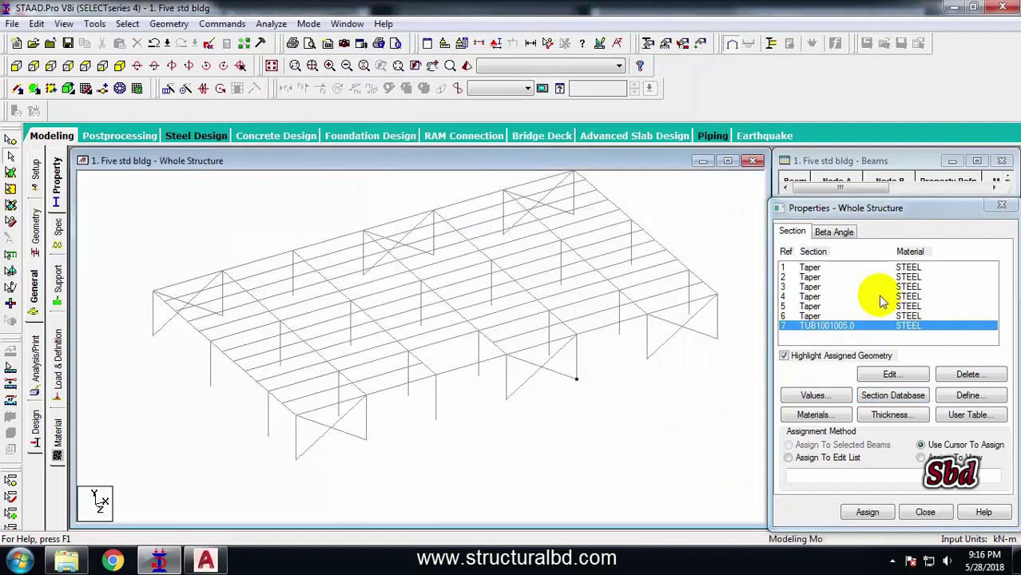
# Choose the first Taper section and select all the columns, using the selection of beams parallel to Y
pyautogui.click(838, 267)
pyautogui.moveTo(591, 294); pyautogui.dragTo(629, 364, button='middle')
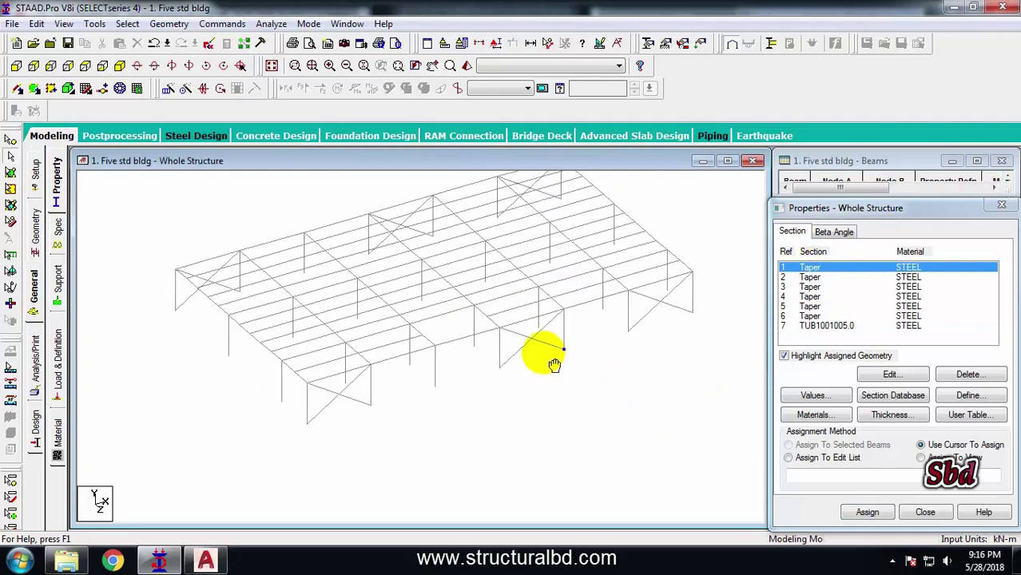
pyautogui.click(857, 269)
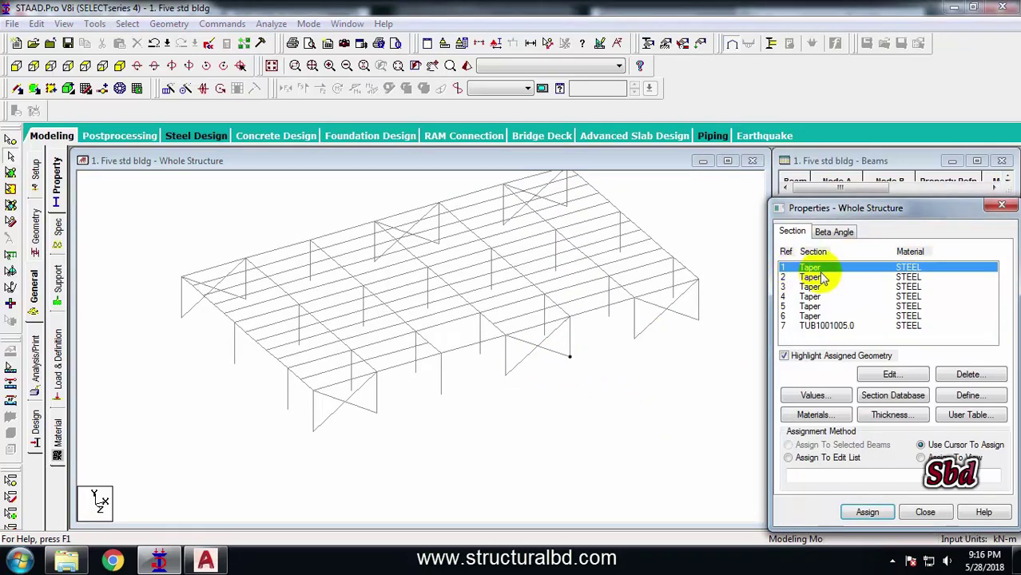
pyautogui.moveTo(433, 376); pyautogui.dragTo(377, 346, button='middle')
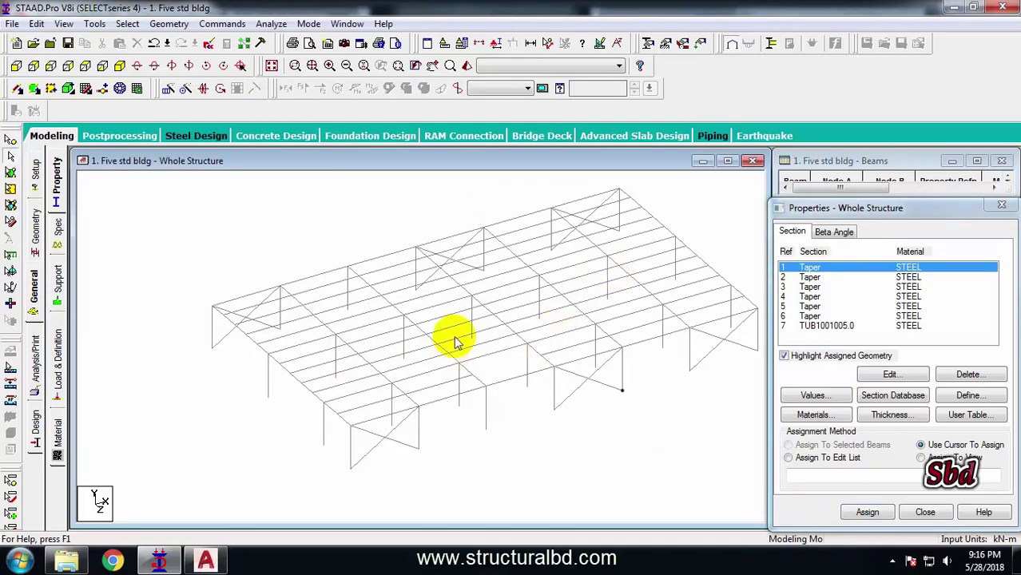
pyautogui.scroll(-2, 269, 194)
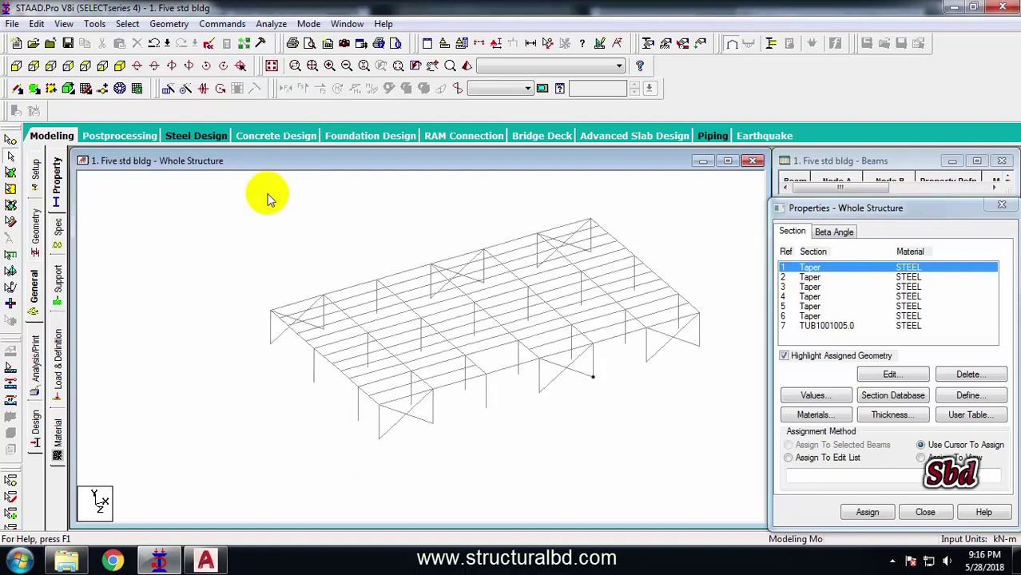
pyautogui.click(127, 24)
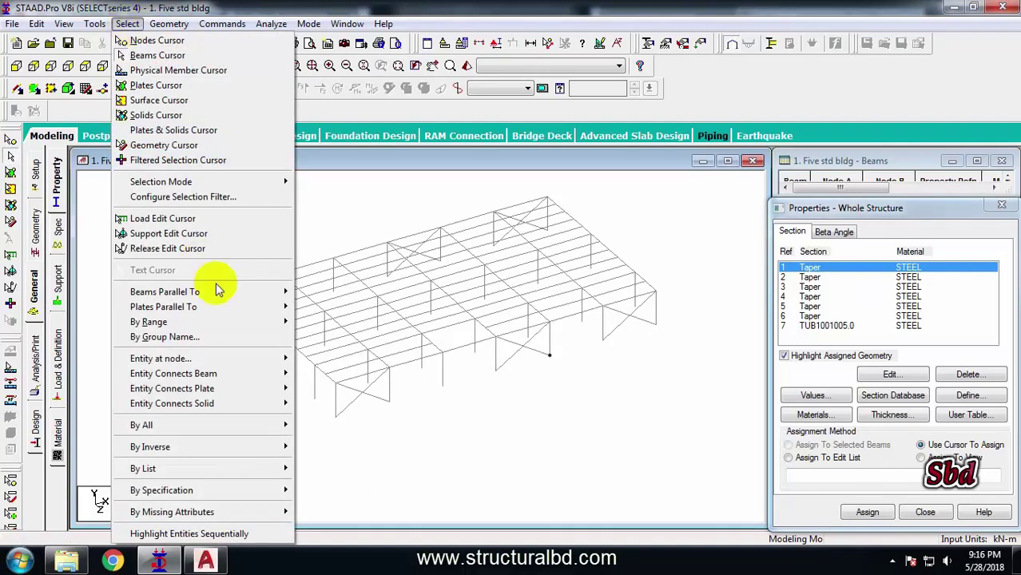
pyautogui.moveTo(171, 290)
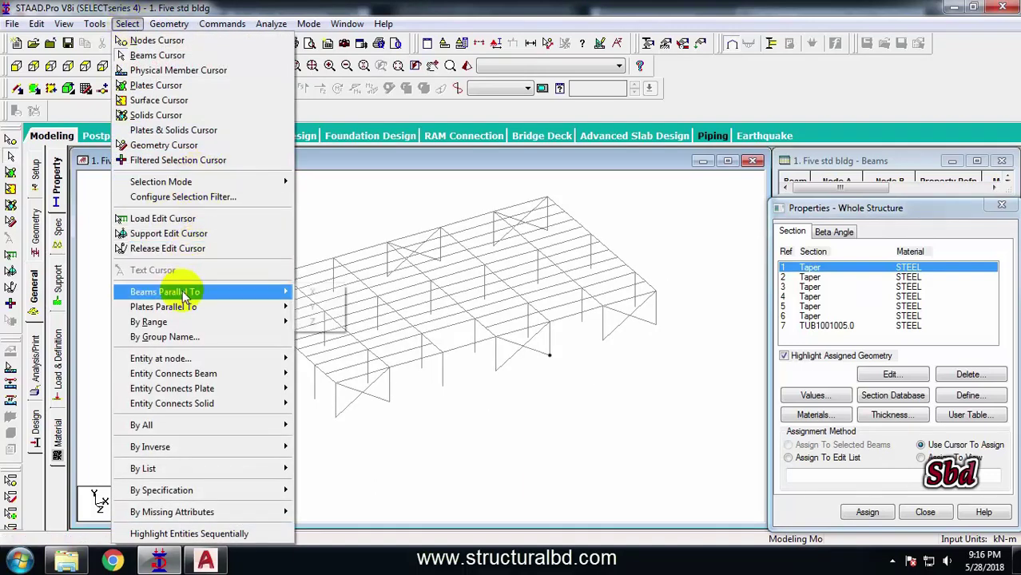
pyautogui.click(317, 309)
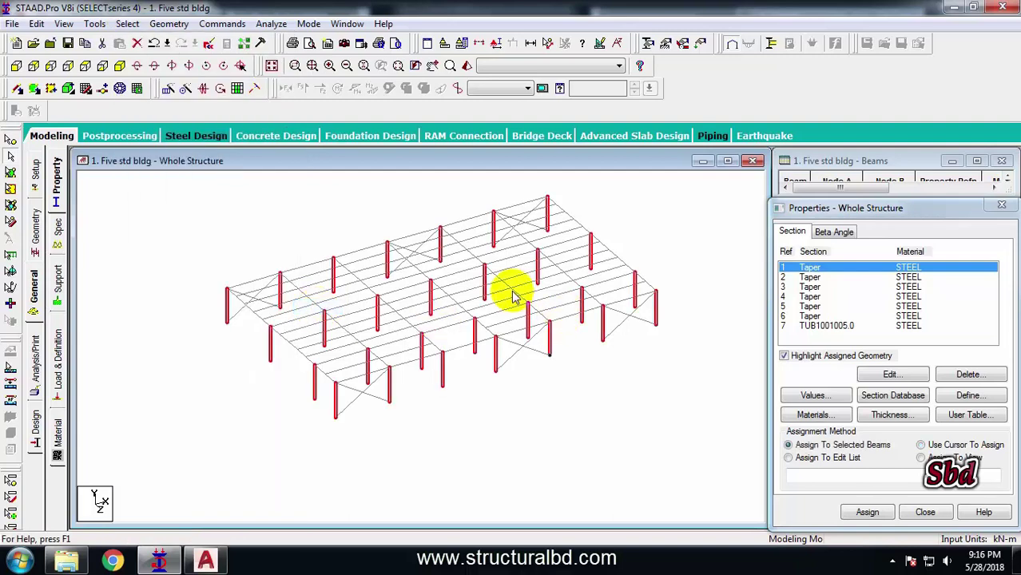
# Create a new view of only the selected columns, displayed in the active window
pyautogui.rightClick(637, 210)
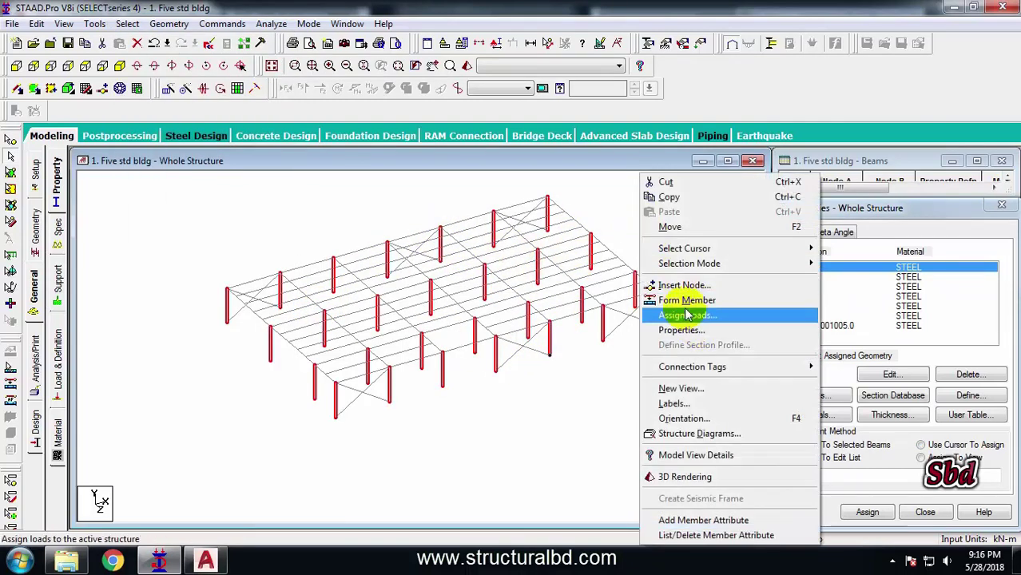
pyautogui.click(679, 389)
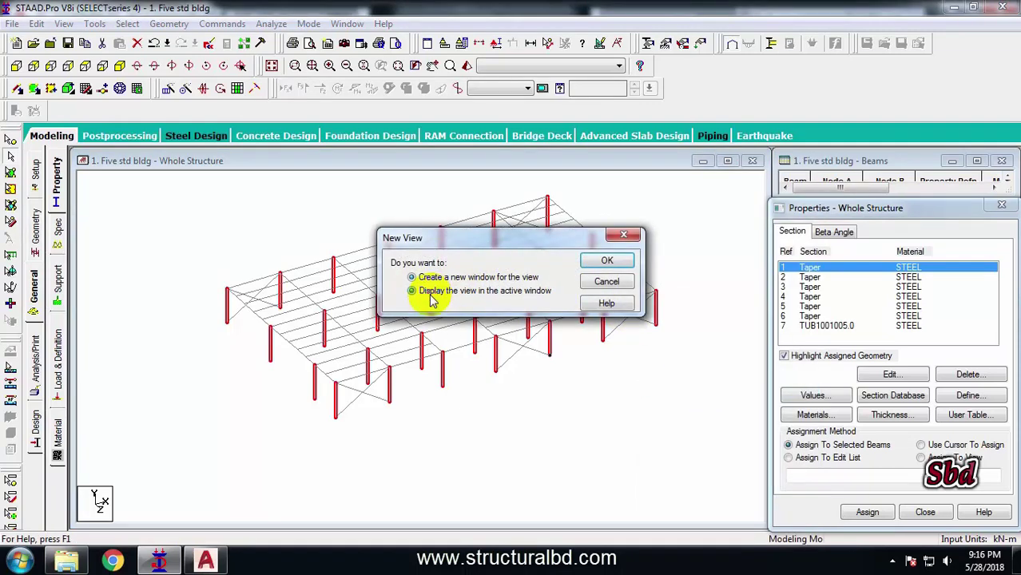
pyautogui.click(606, 261)
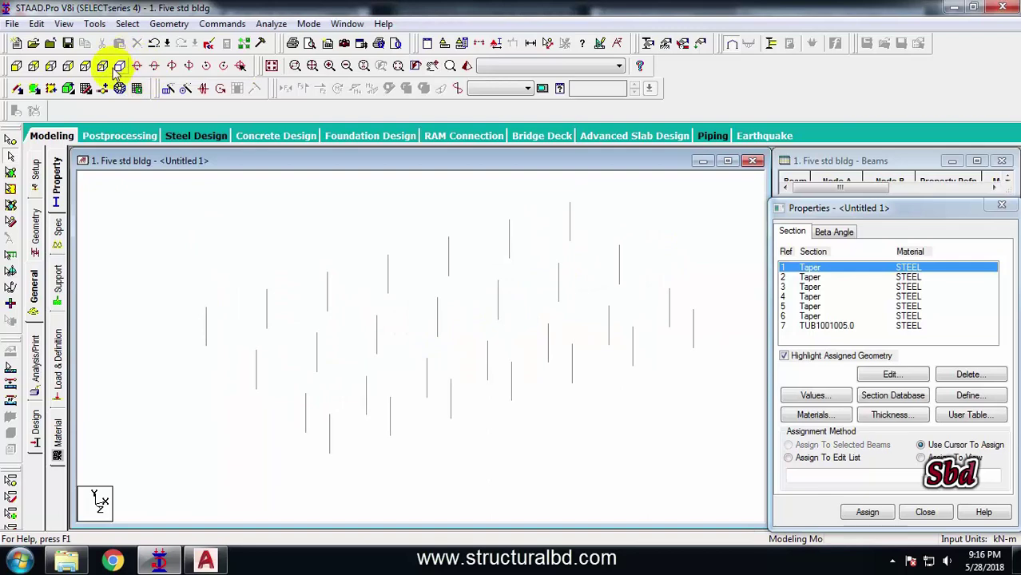
# Select the ten interior columns from the plan view and assign Taper section 1 to the selected beams
pyautogui.click(86, 67)
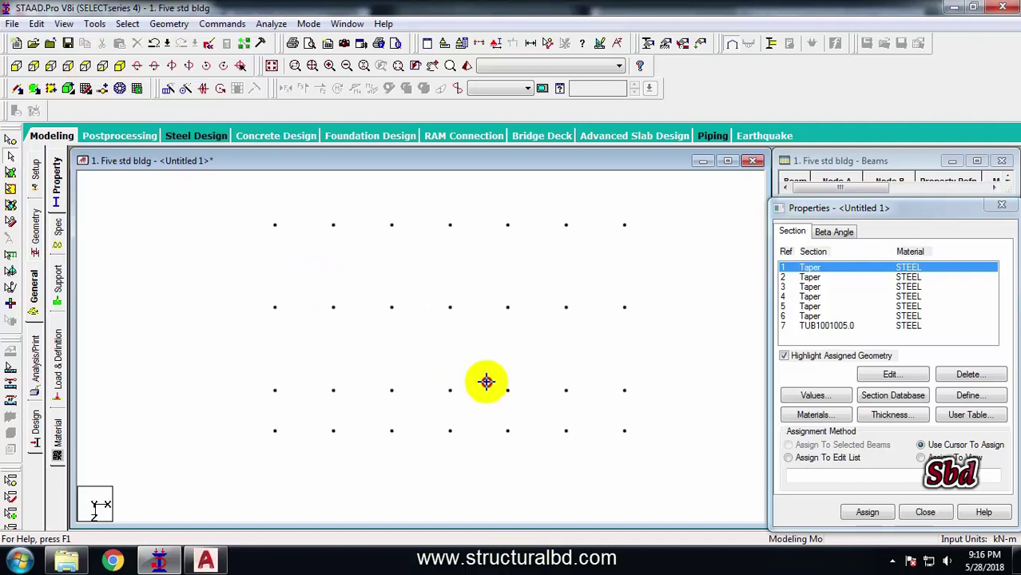
pyautogui.press('Escape')
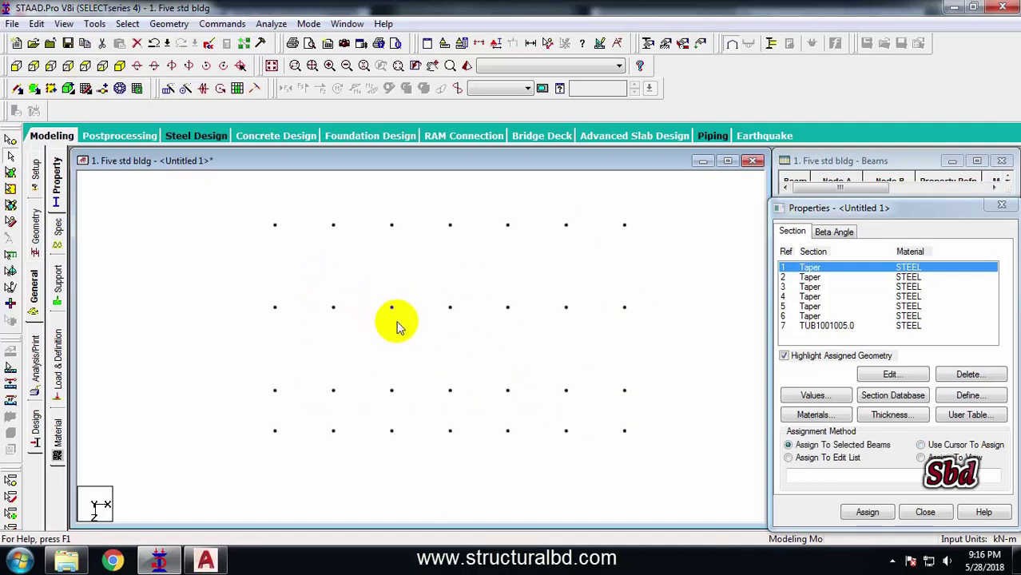
pyautogui.click(119, 68)
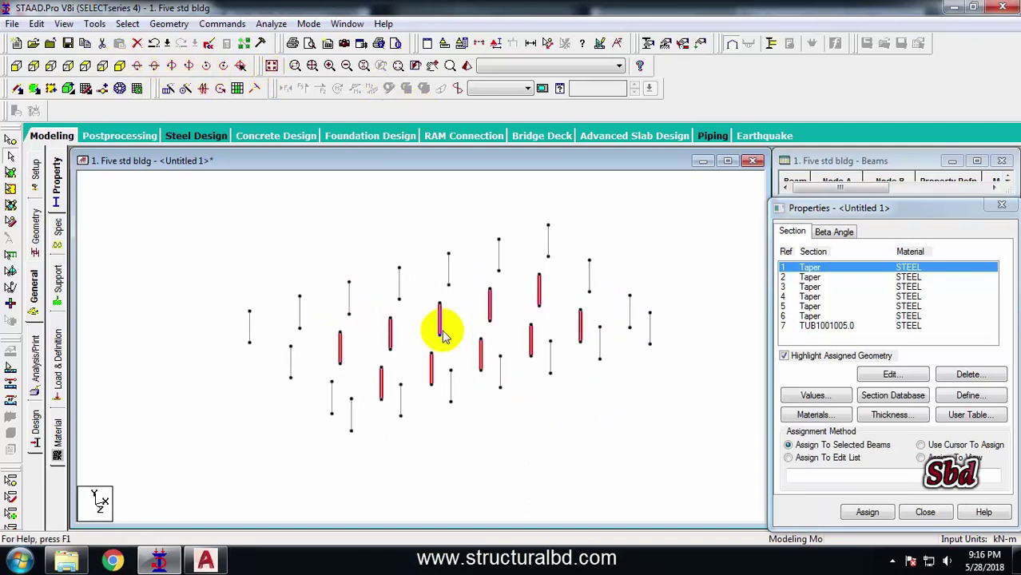
pyautogui.moveTo(440, 330); pyautogui.dragTo(505, 300)
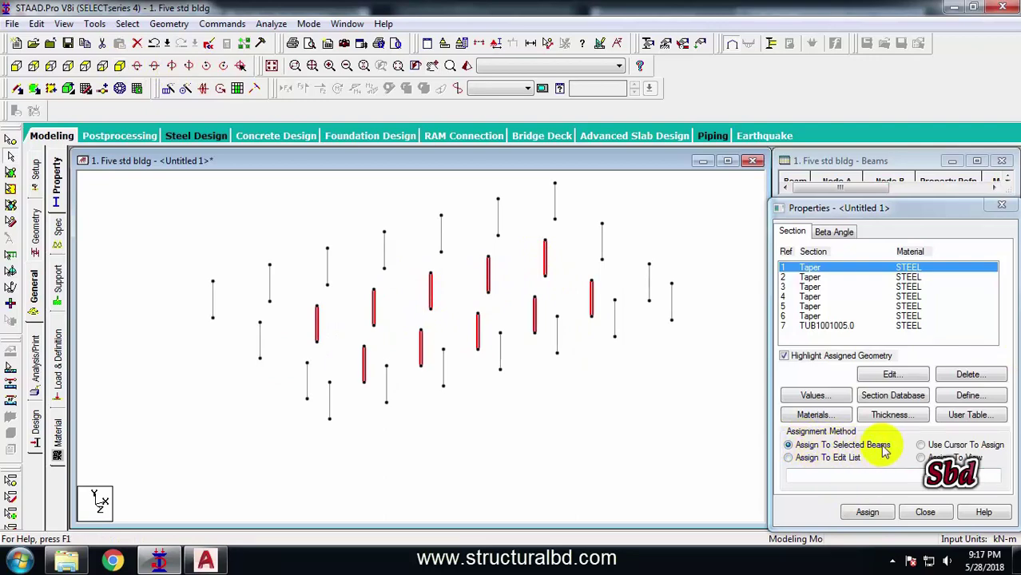
pyautogui.click(867, 513)
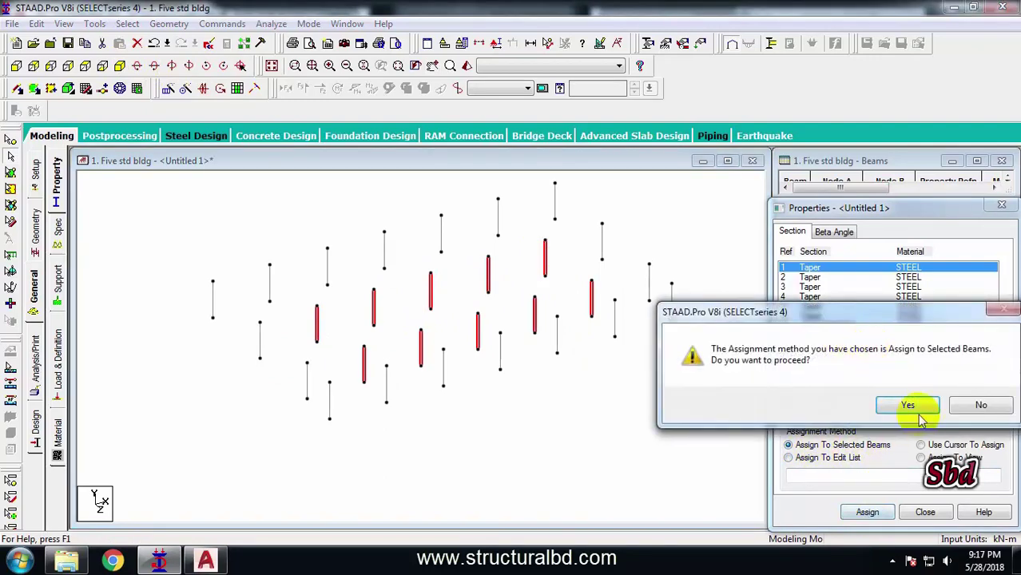
pyautogui.click(909, 405)
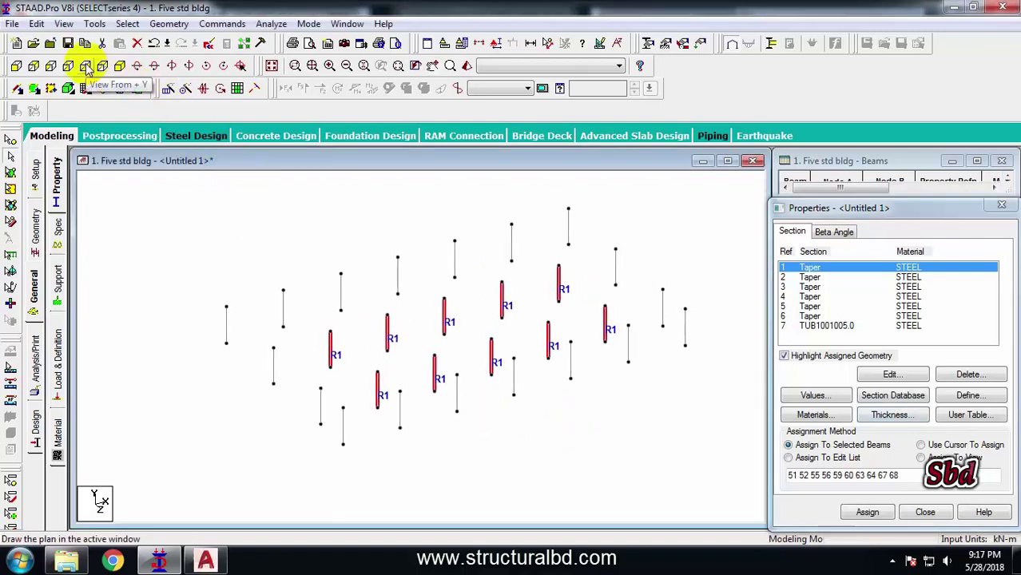
# Select the perimeter columns except the four corner ones from the plan view and assign Taper section 2 to them
pyautogui.click(86, 69)
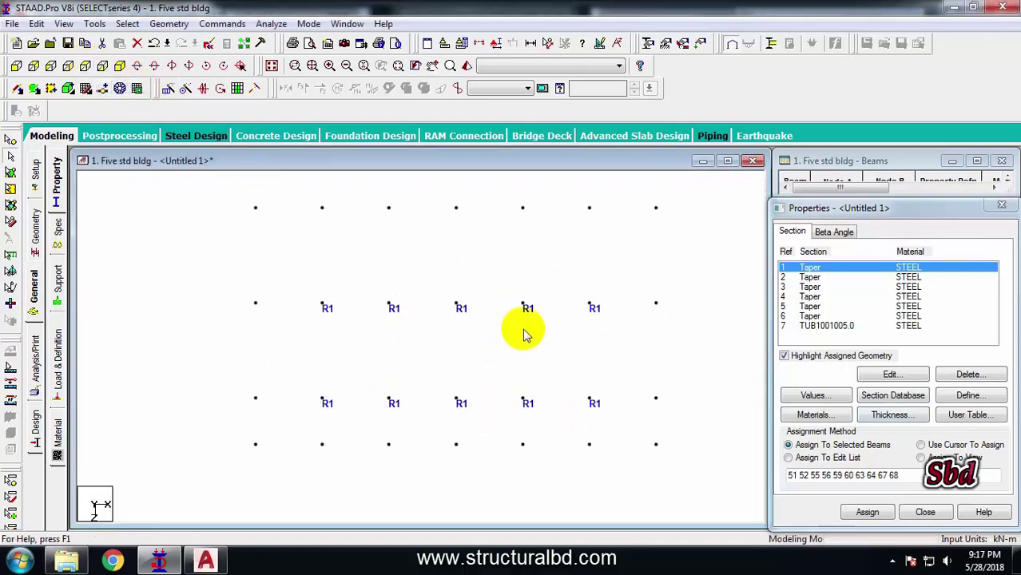
pyautogui.click(809, 278)
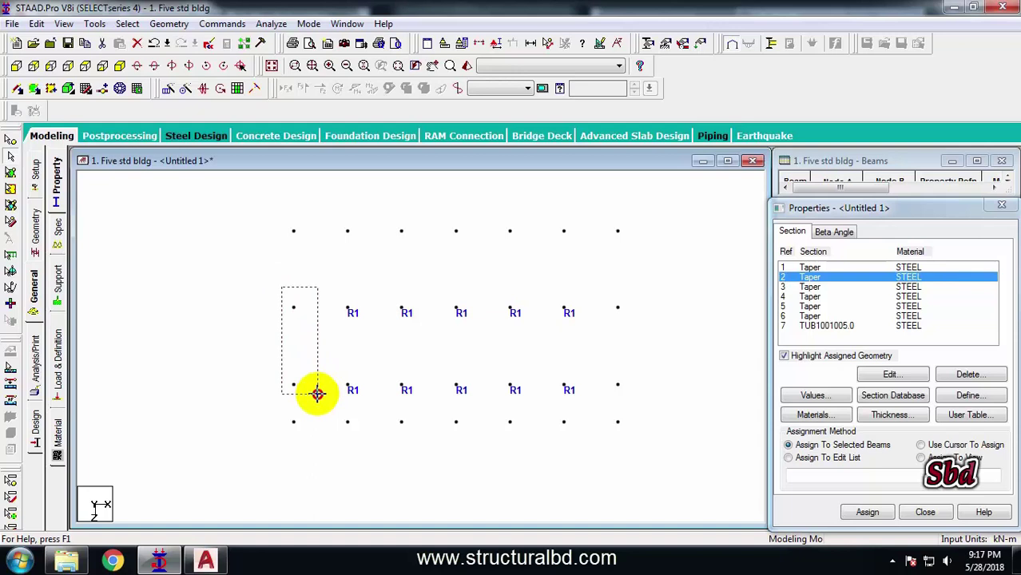
pyautogui.moveTo(317, 393); pyautogui.dragTo(318, 393)
pyautogui.moveTo(604, 288); pyautogui.dragTo(633, 390)
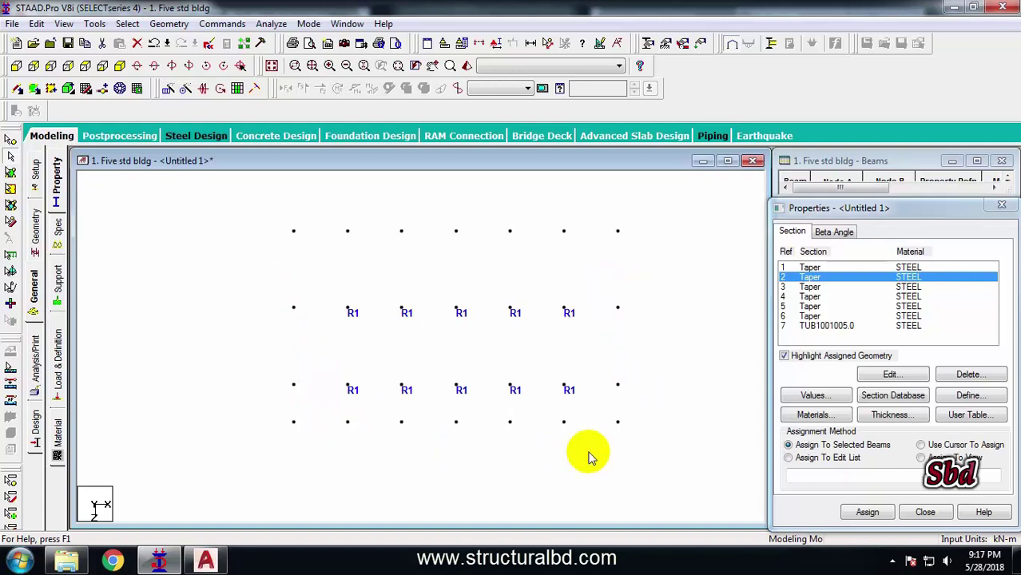
pyautogui.click(119, 65)
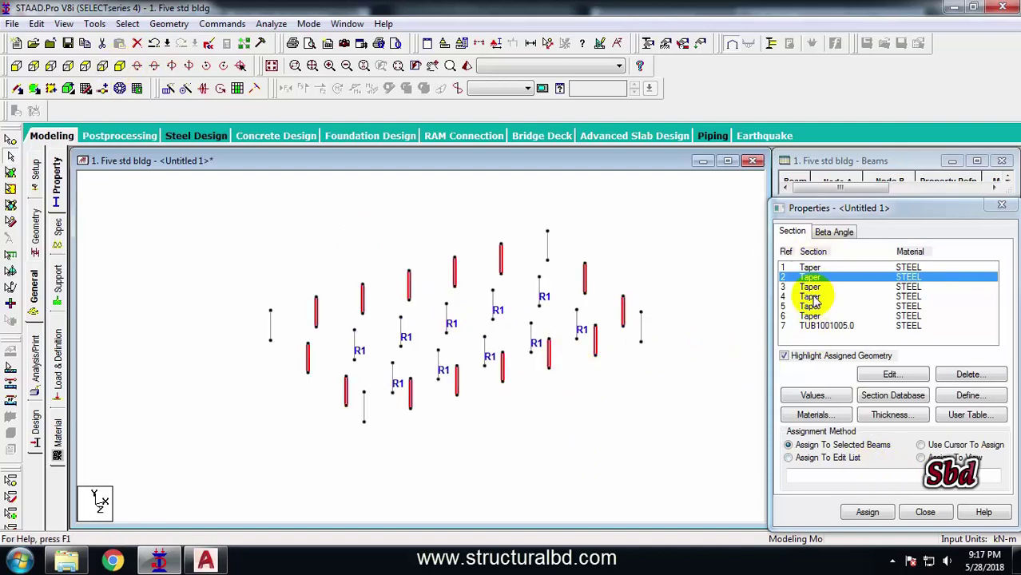
pyautogui.click(868, 511)
pyautogui.click(902, 407)
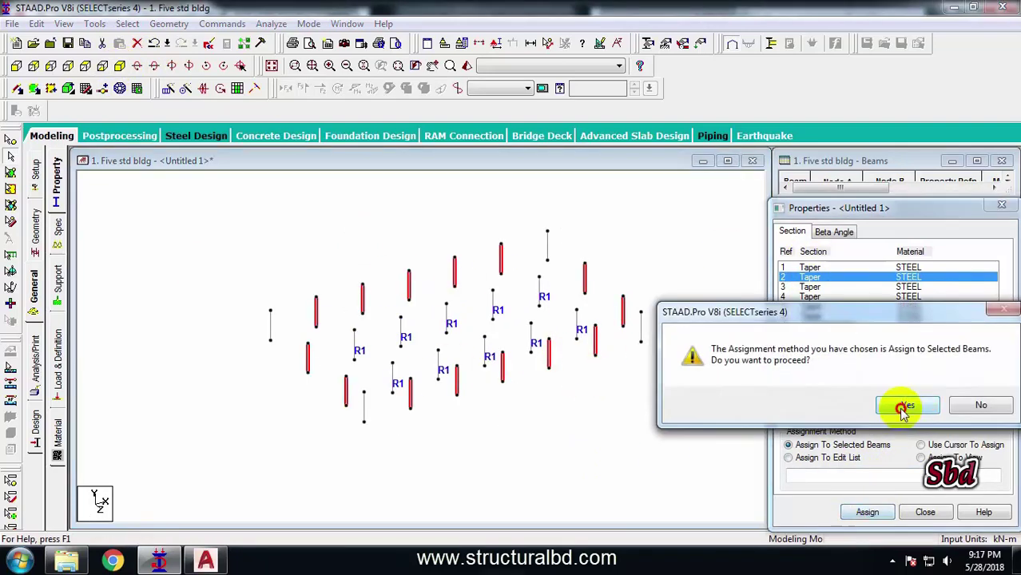